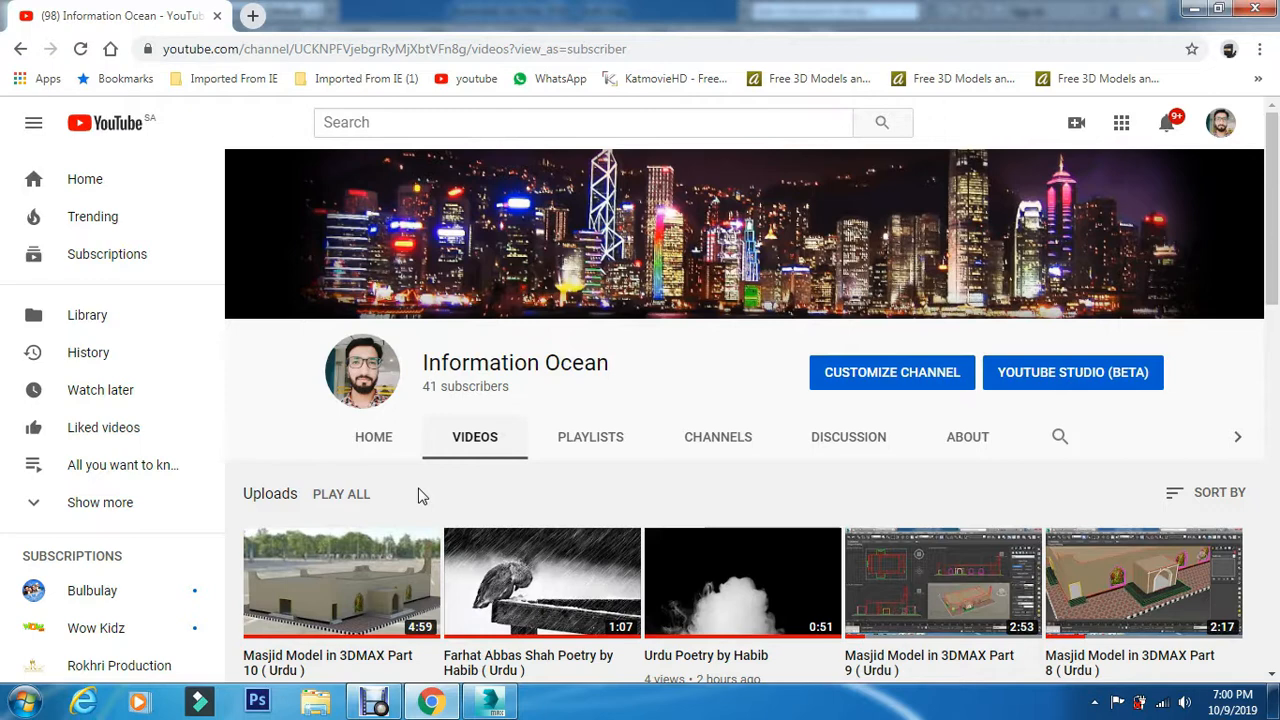
Switch from the browser to the mosque model in 3ds Max.
click(419, 490)
click(500, 698)
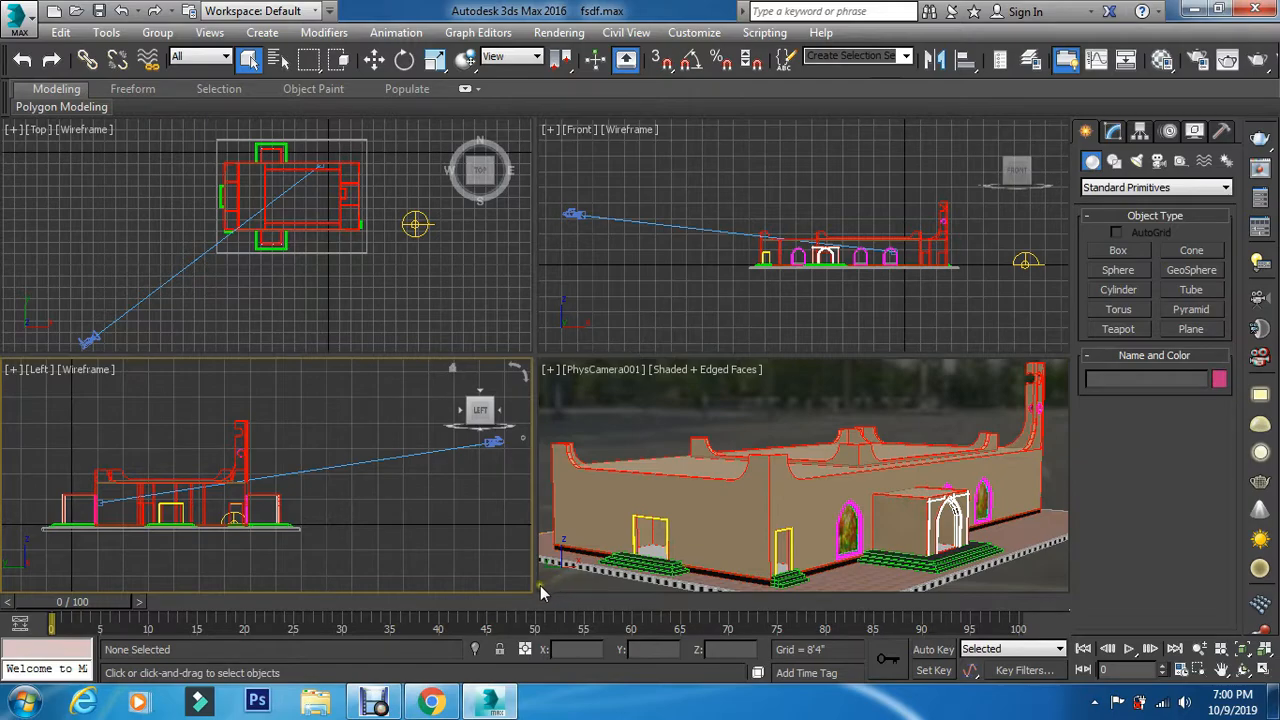
click(431, 703)
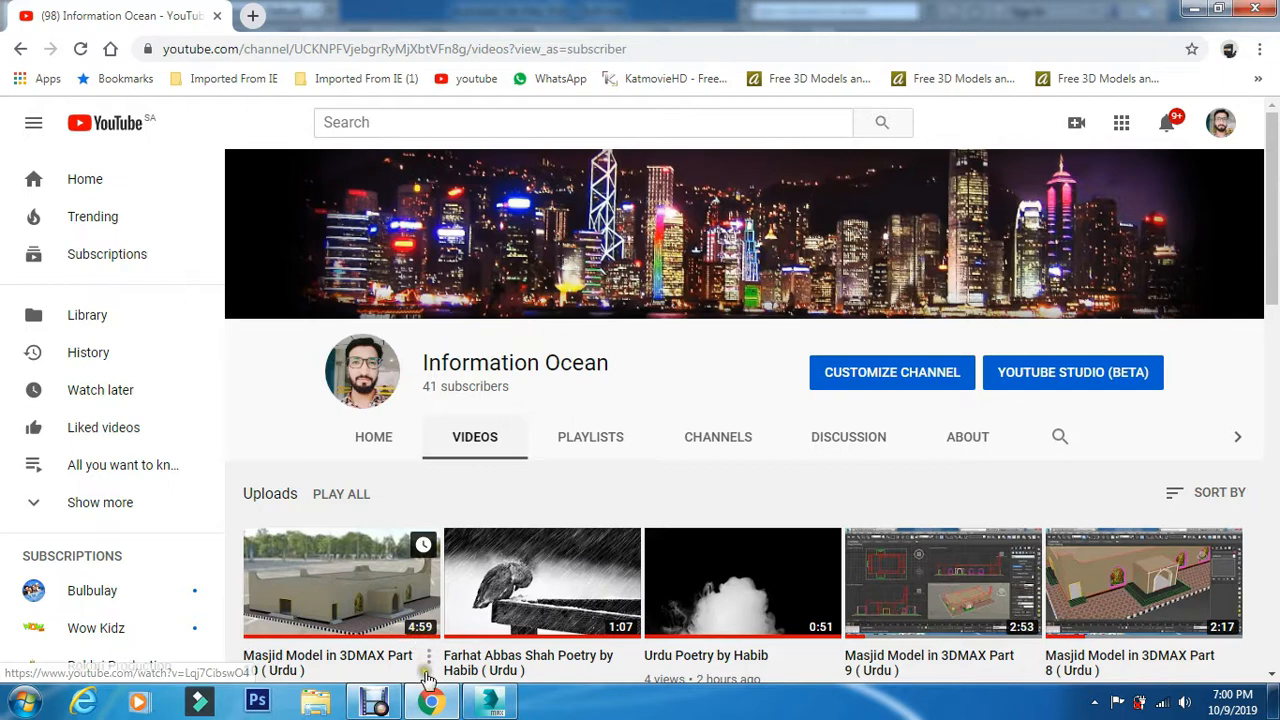
click(484, 706)
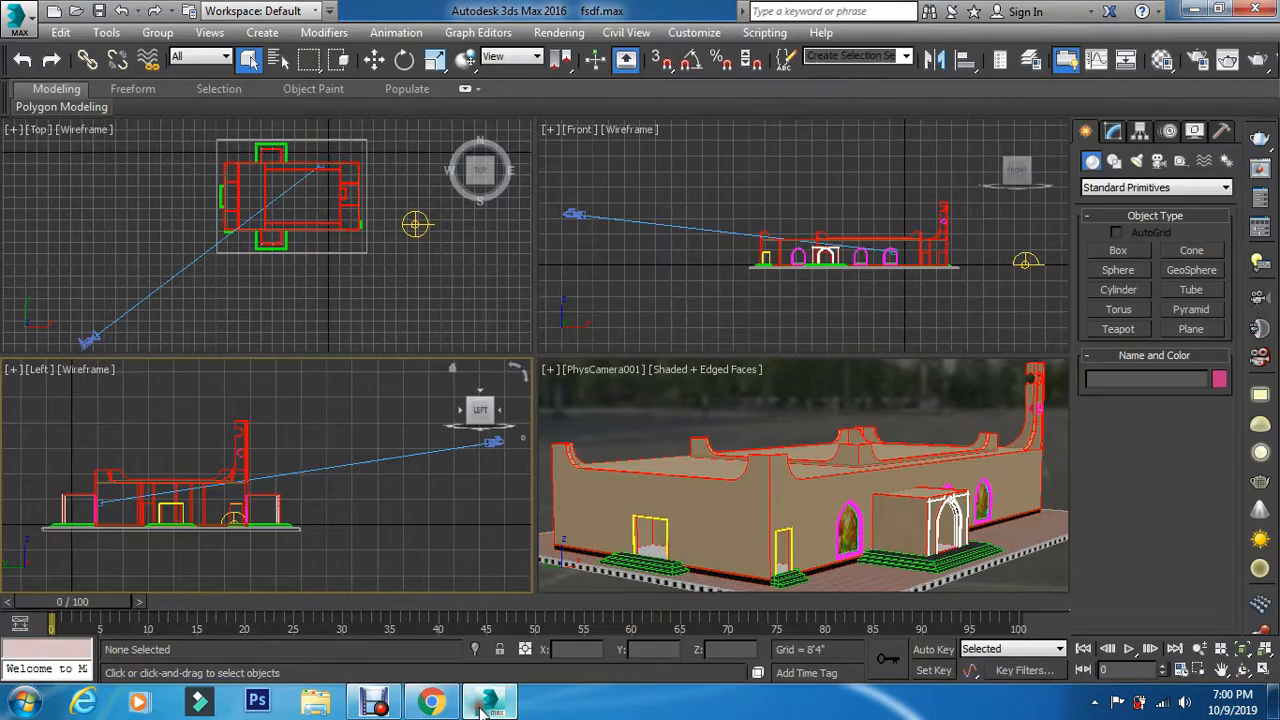
Open the Material Editor and show an enlarged preview of the parking-lot VRayHDRI environment map.
click(433, 294)
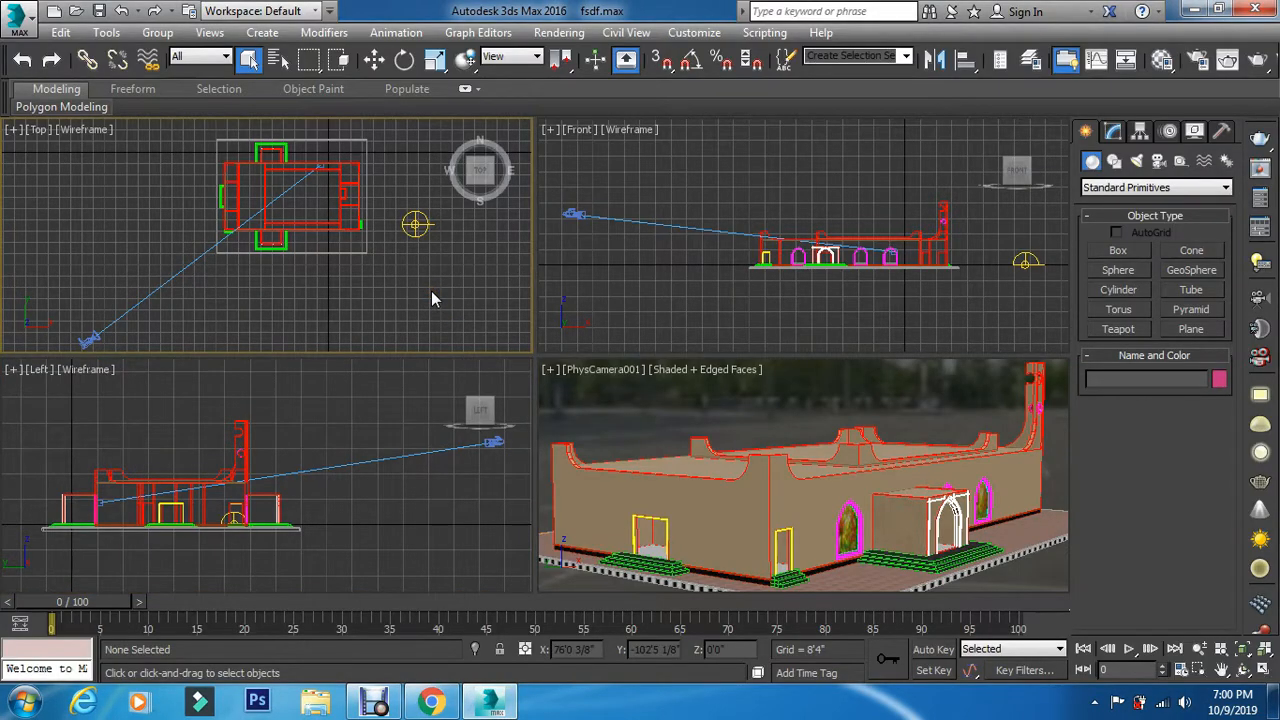
key(m)
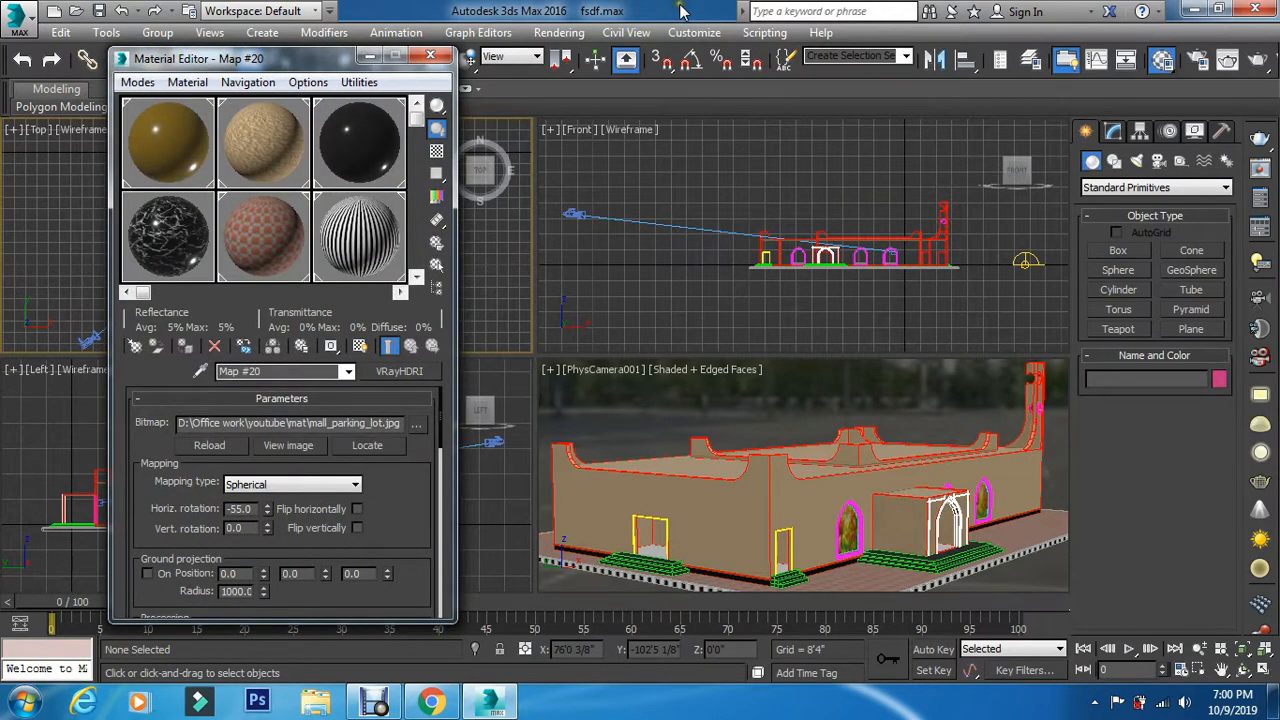
click(398, 294)
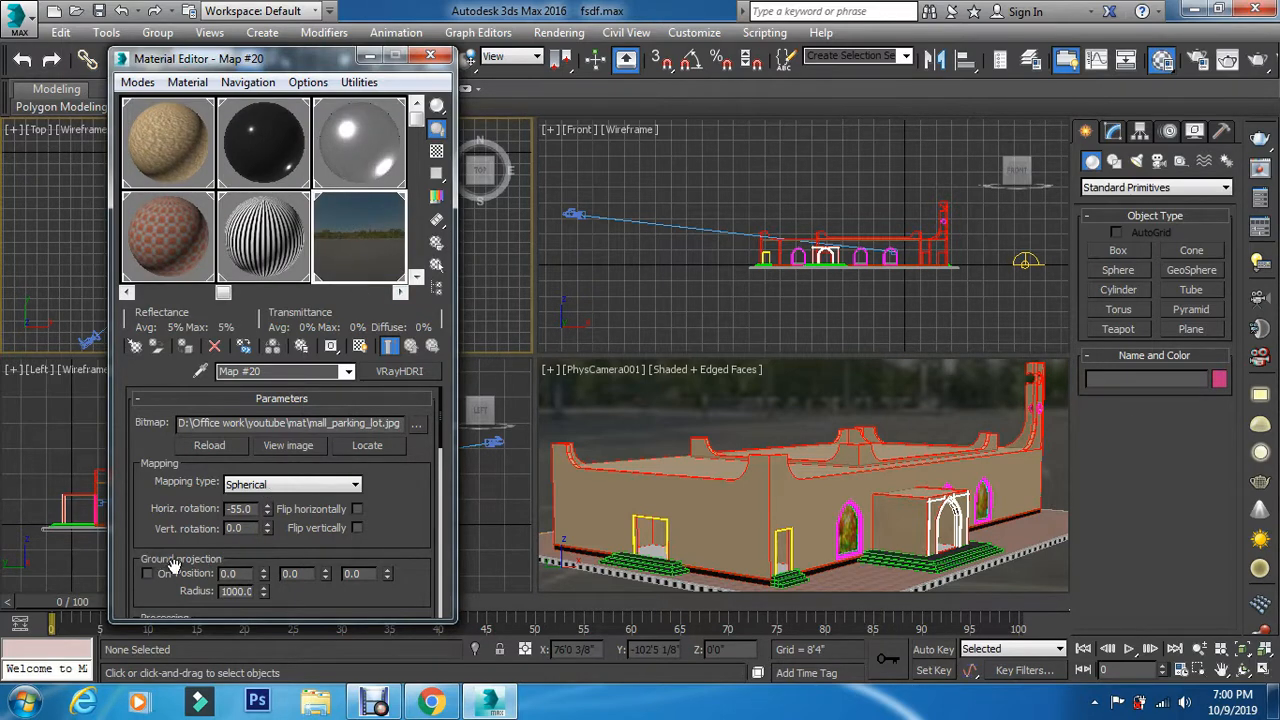
double_click(380, 248)
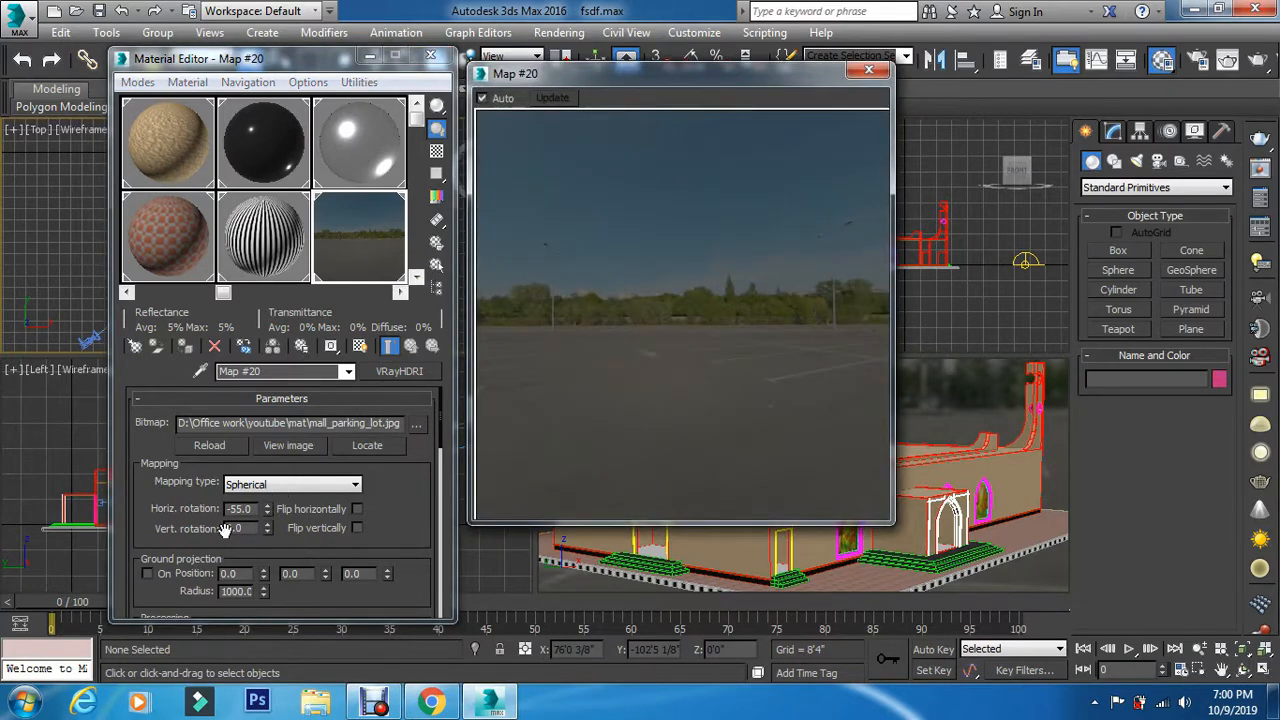
Compare the HDRI map with ground projection on and off, and leave ground projection enabled.
click(148, 574)
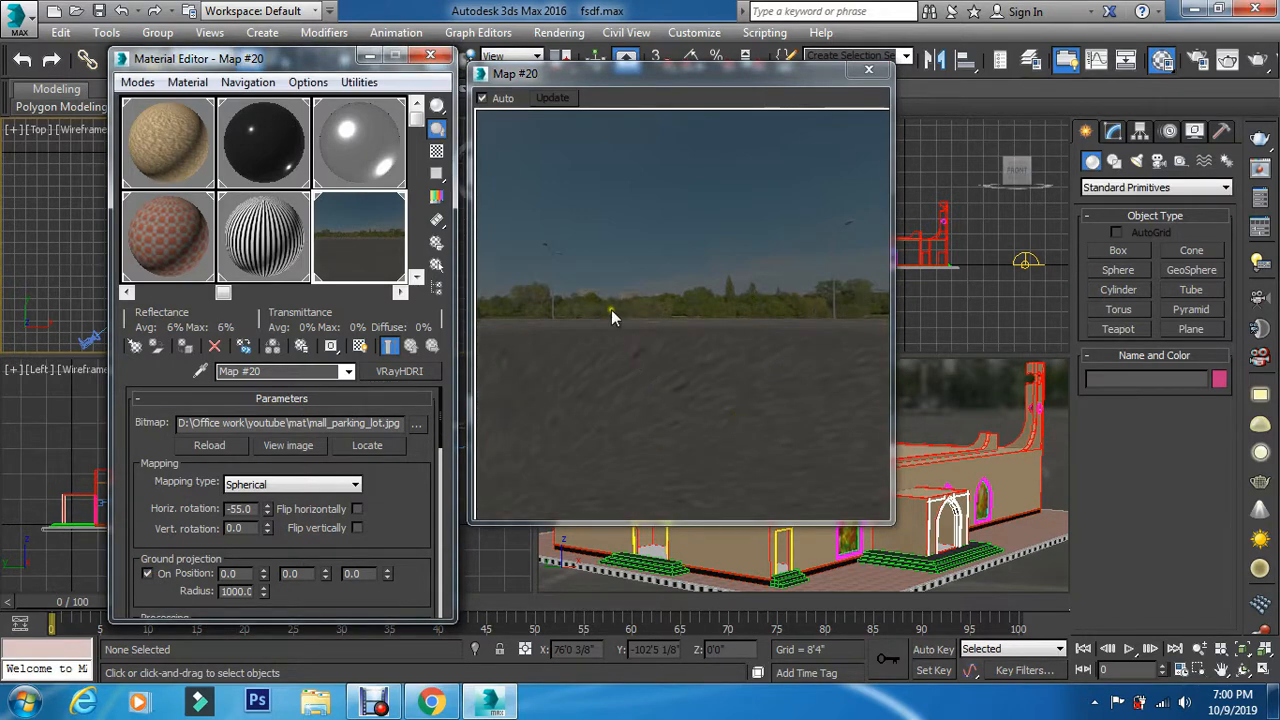
click(158, 576)
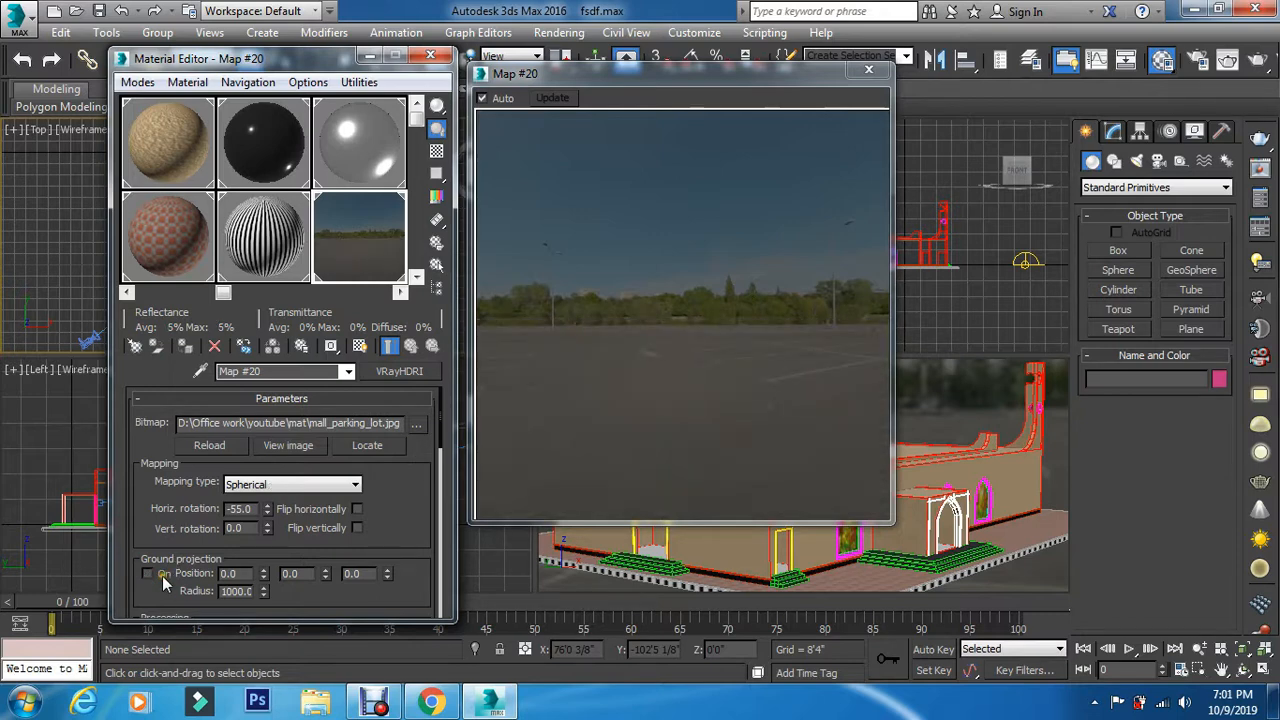
click(160, 576)
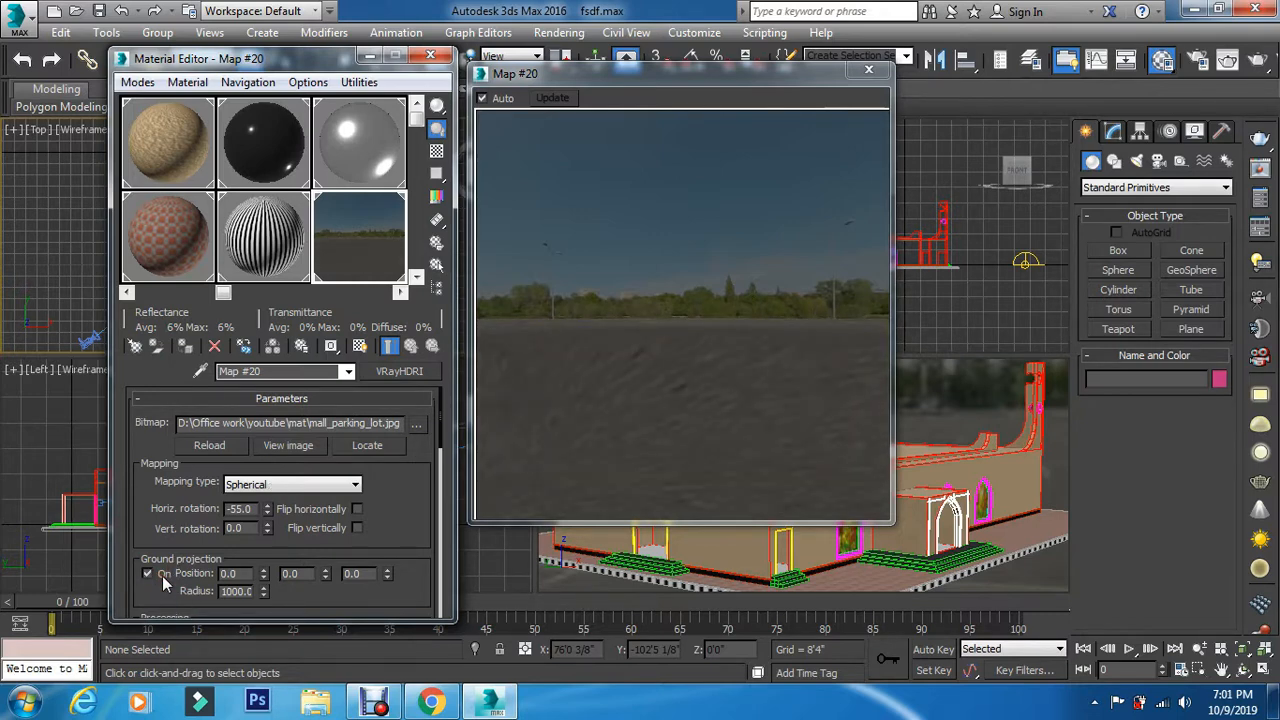
click(160, 576)
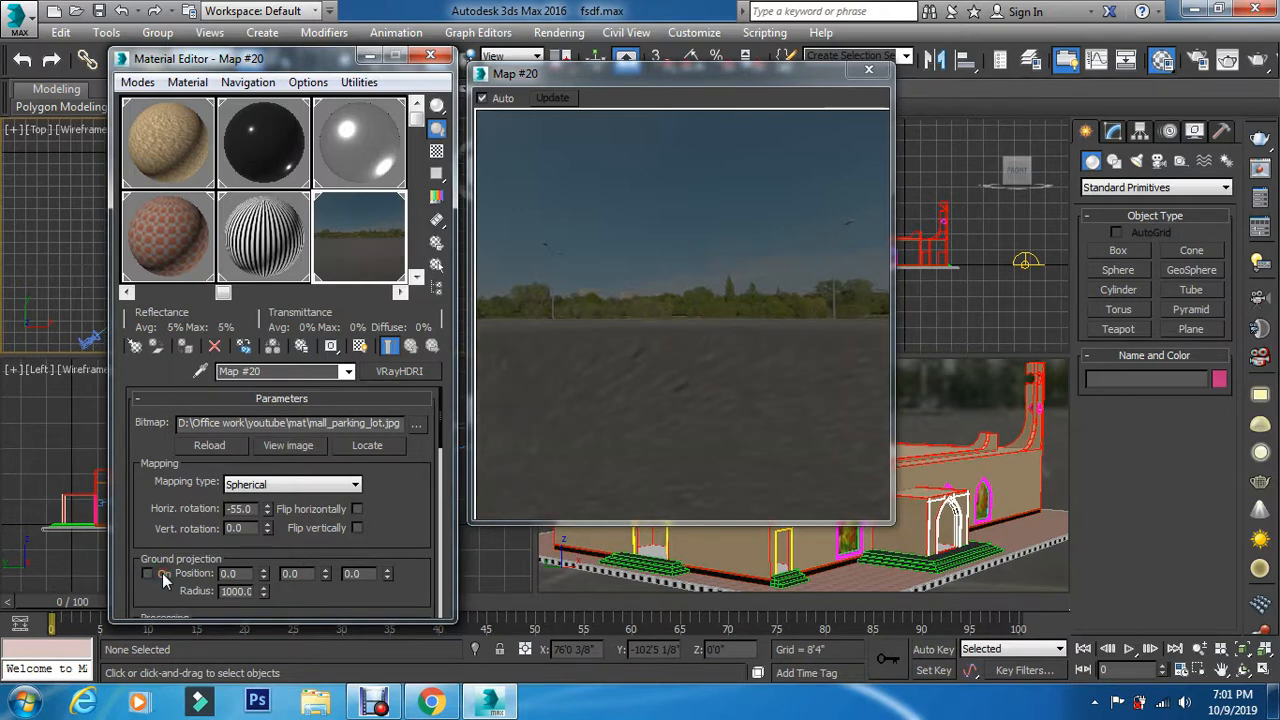
click(161, 576)
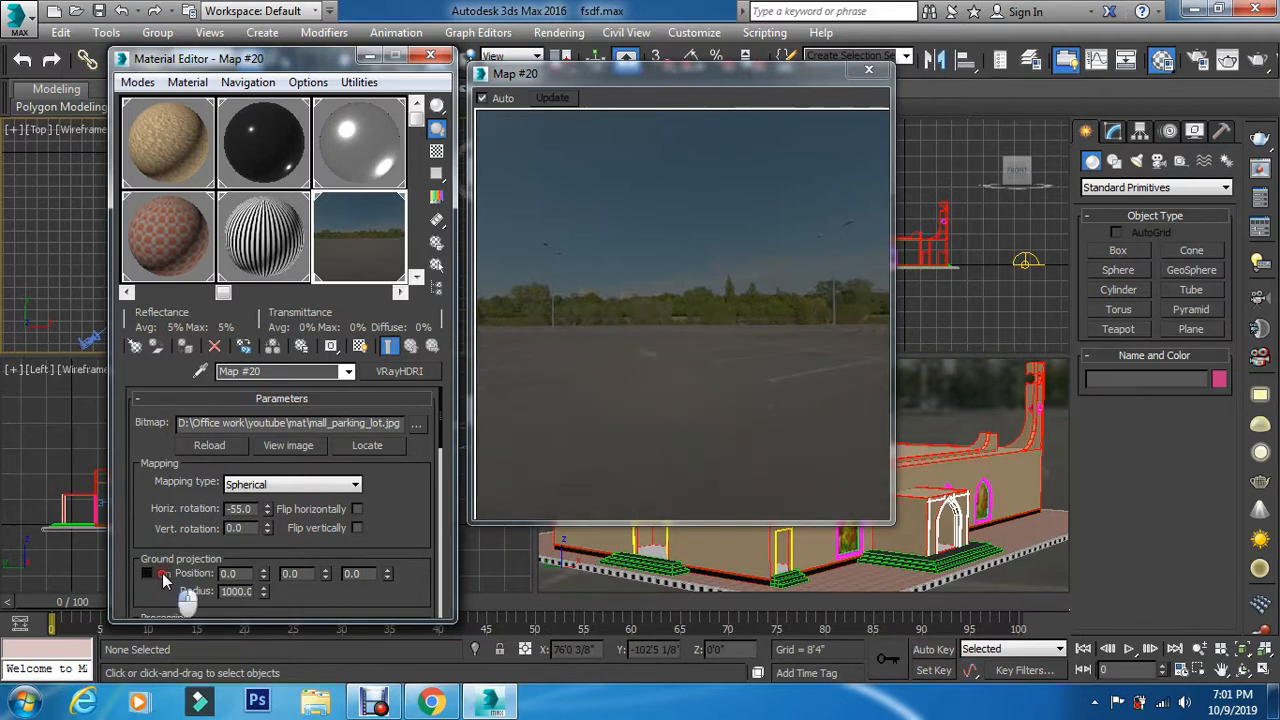
click(163, 578)
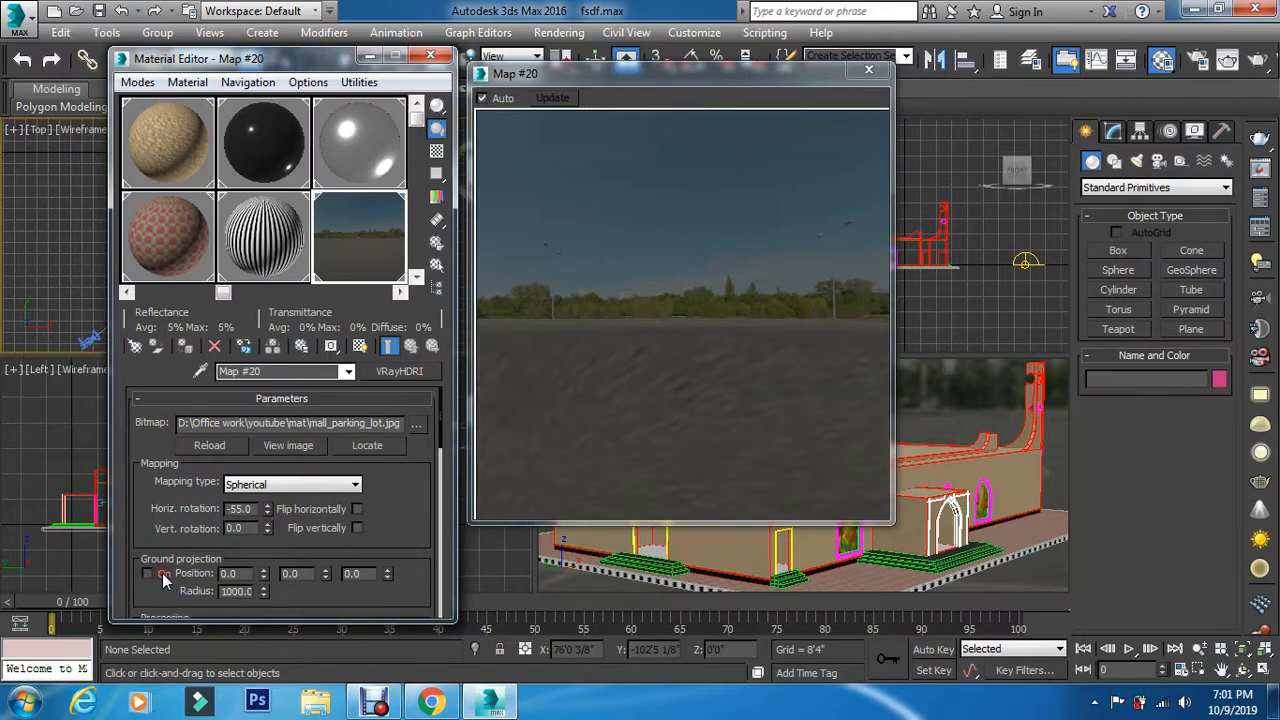
click(148, 574)
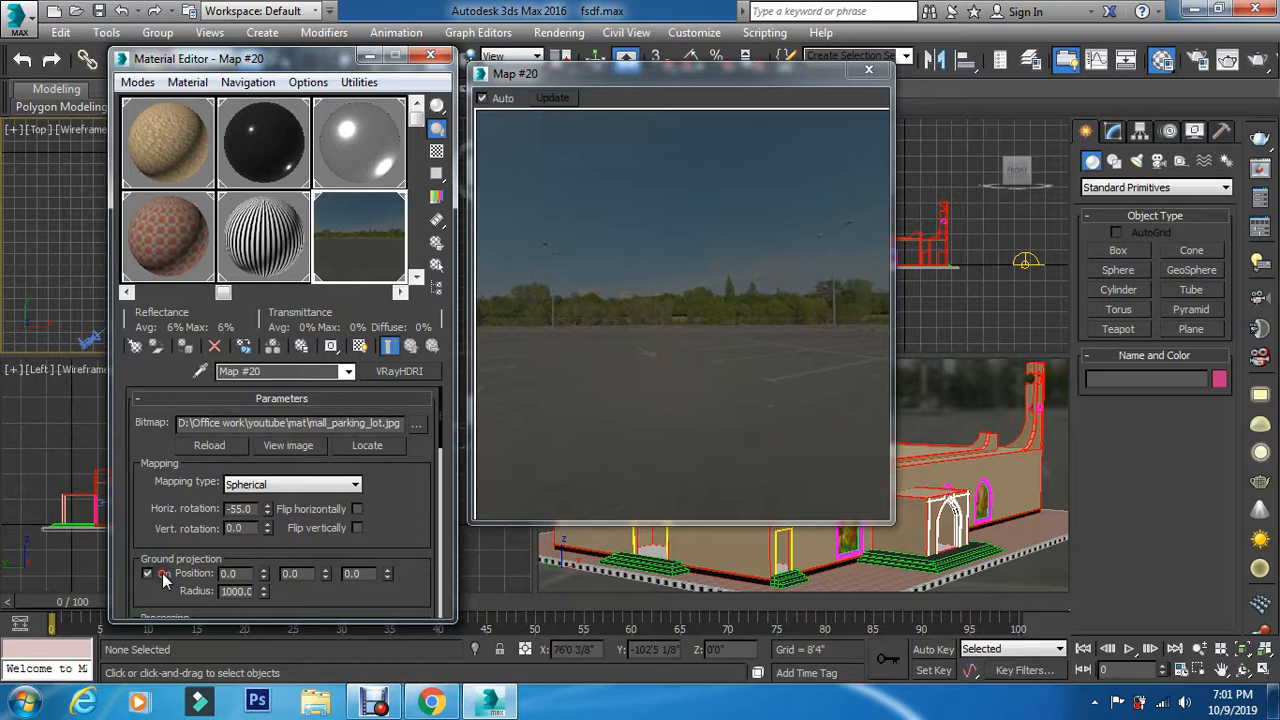
Set the ground projection's first position value to 0.34 and its radius to about 2077, then close the Material Editor.
click(263, 576)
drag(263, 577, 263, 553)
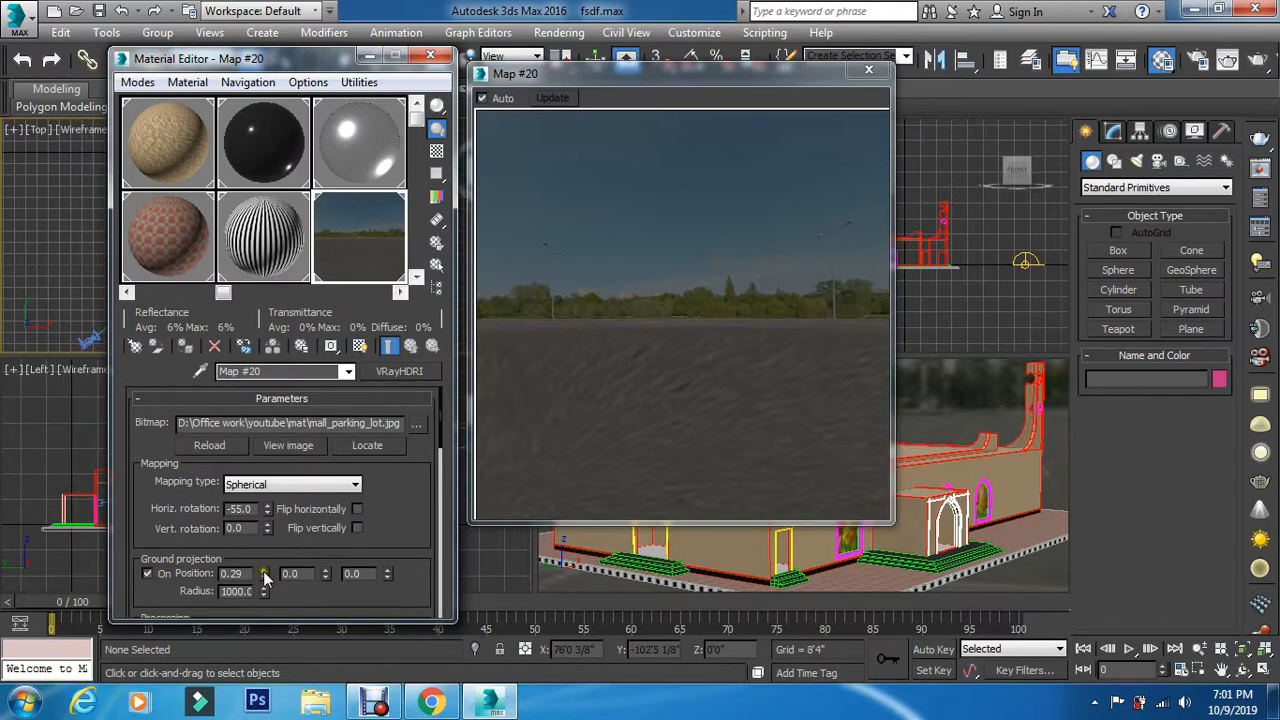
click(263, 570)
click(263, 570)
drag(265, 591, 268, 530)
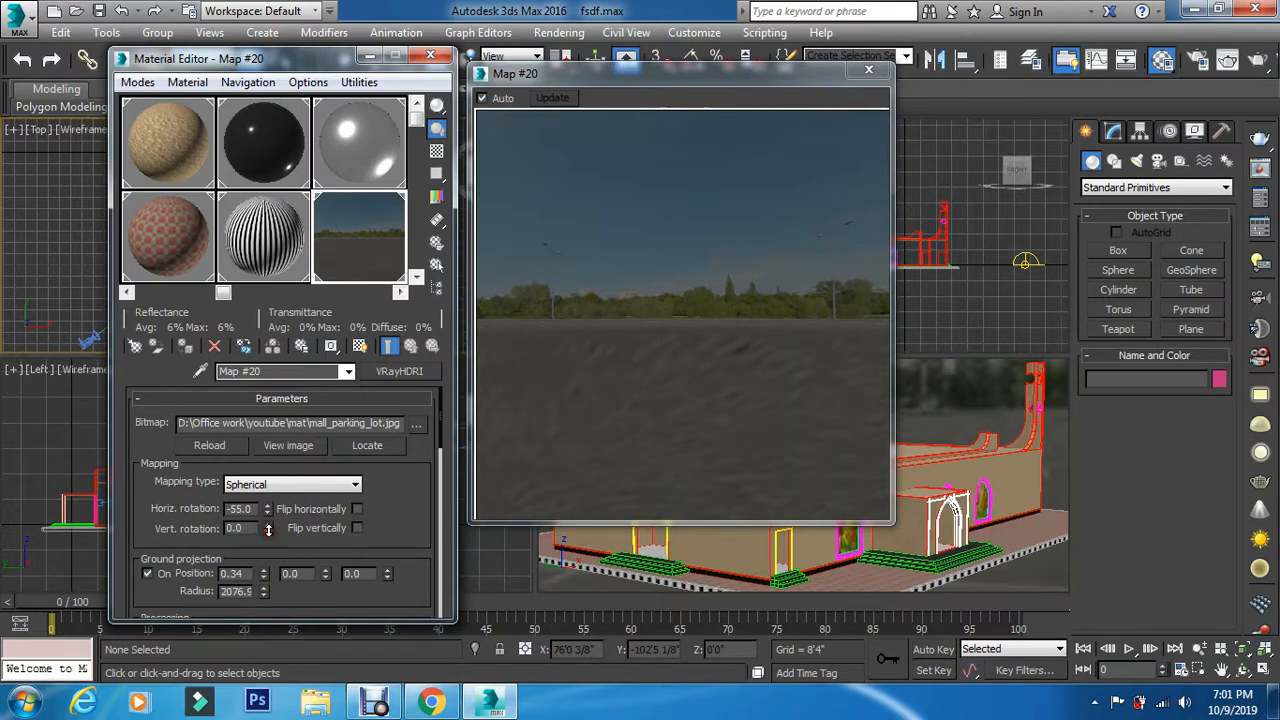
click(443, 58)
Render the PhysCamera001 view with V-Ray to check the ground projection, then close the frame buffer.
click(658, 394)
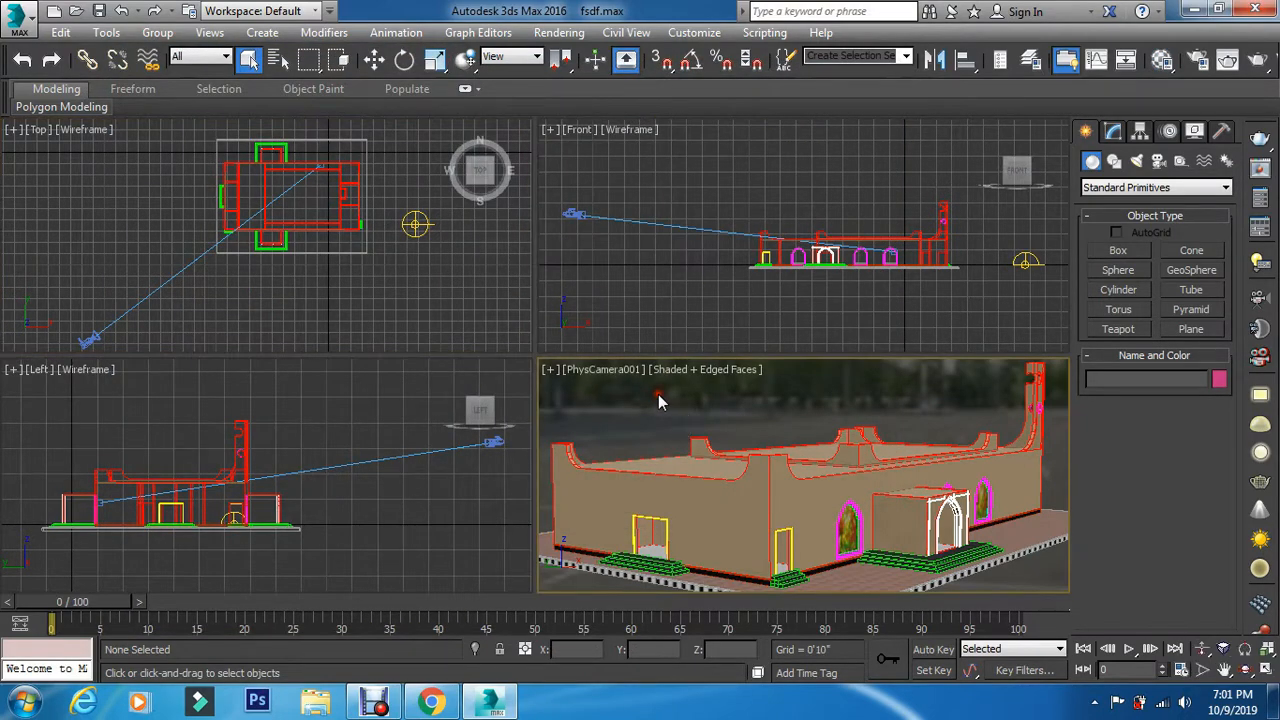
key(shift+q)
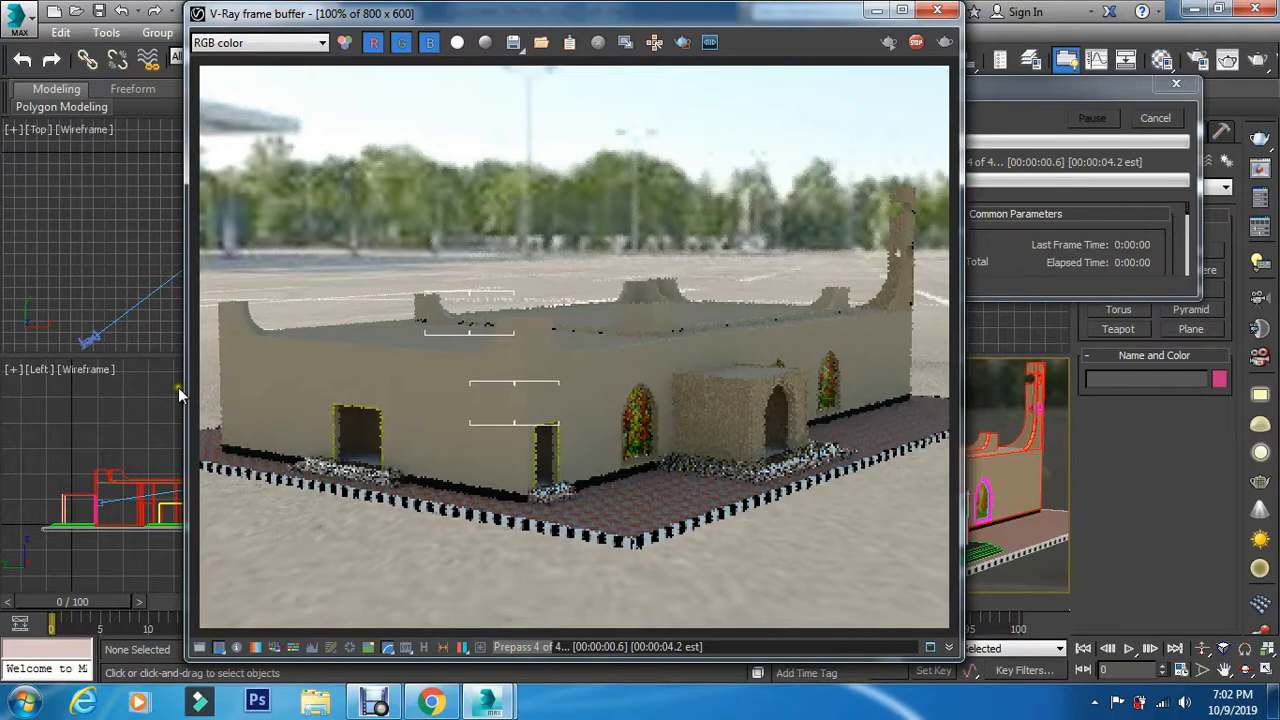
click(940, 12)
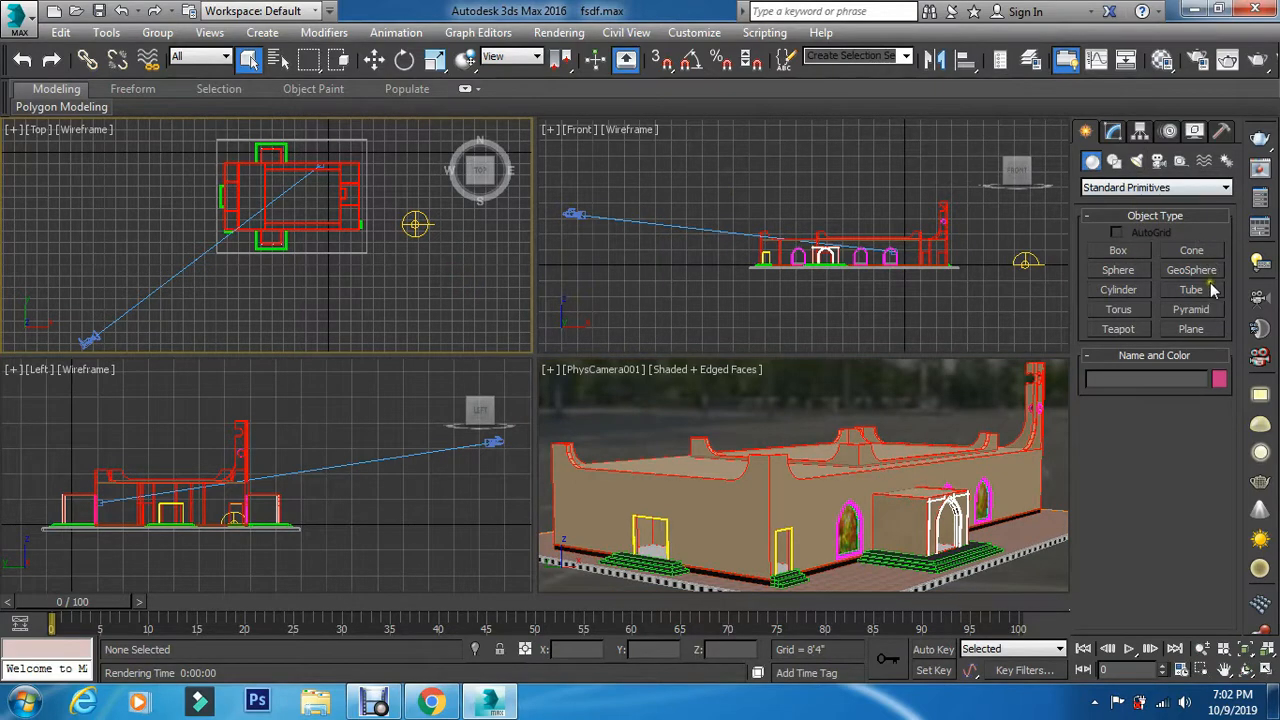
Create a pointed cone at the minaret's corner in the Top view, with a base radius of about 0'3 3/8" and height about 1'0 2/8".
click(1191, 250)
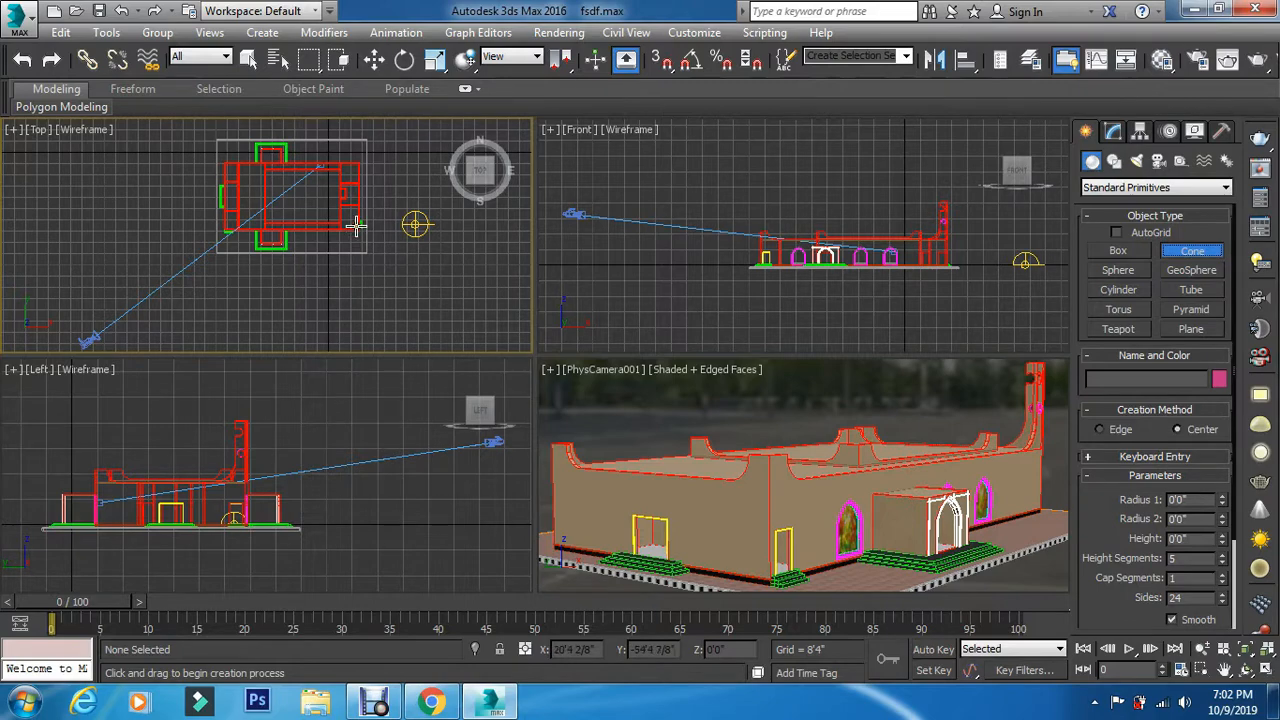
scroll(357, 313, up, 10)
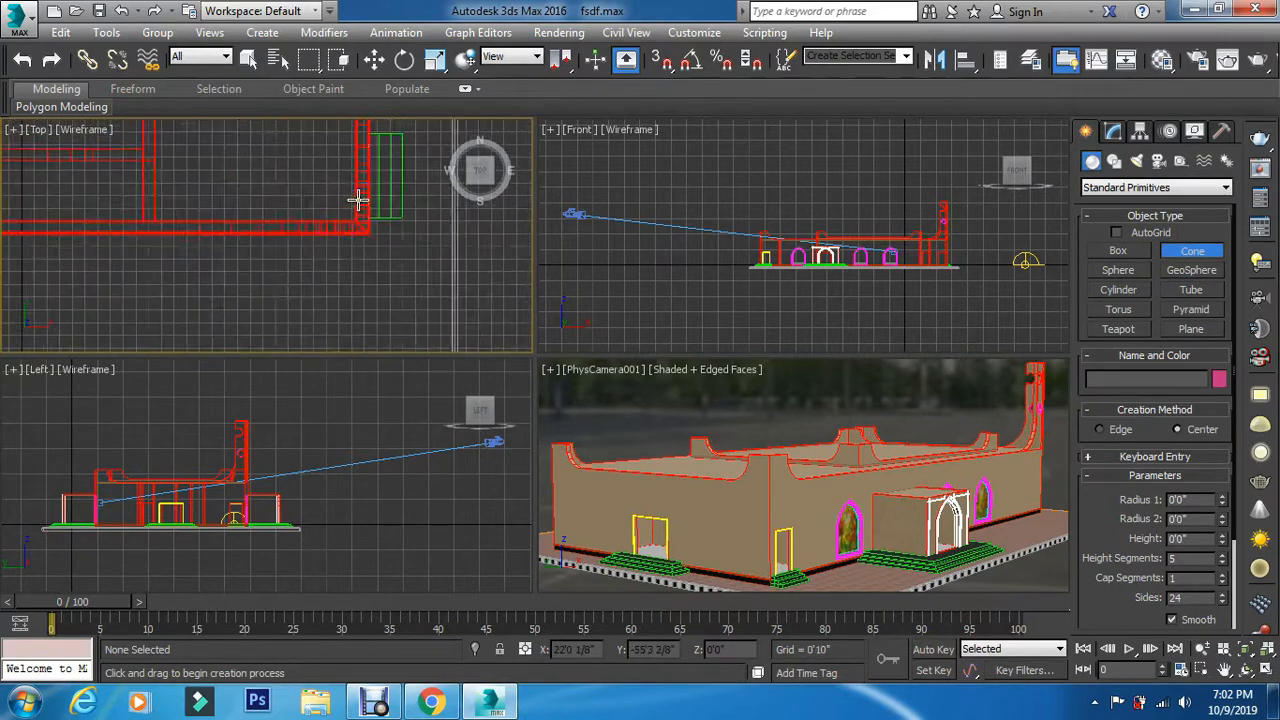
scroll(366, 236, up, 4)
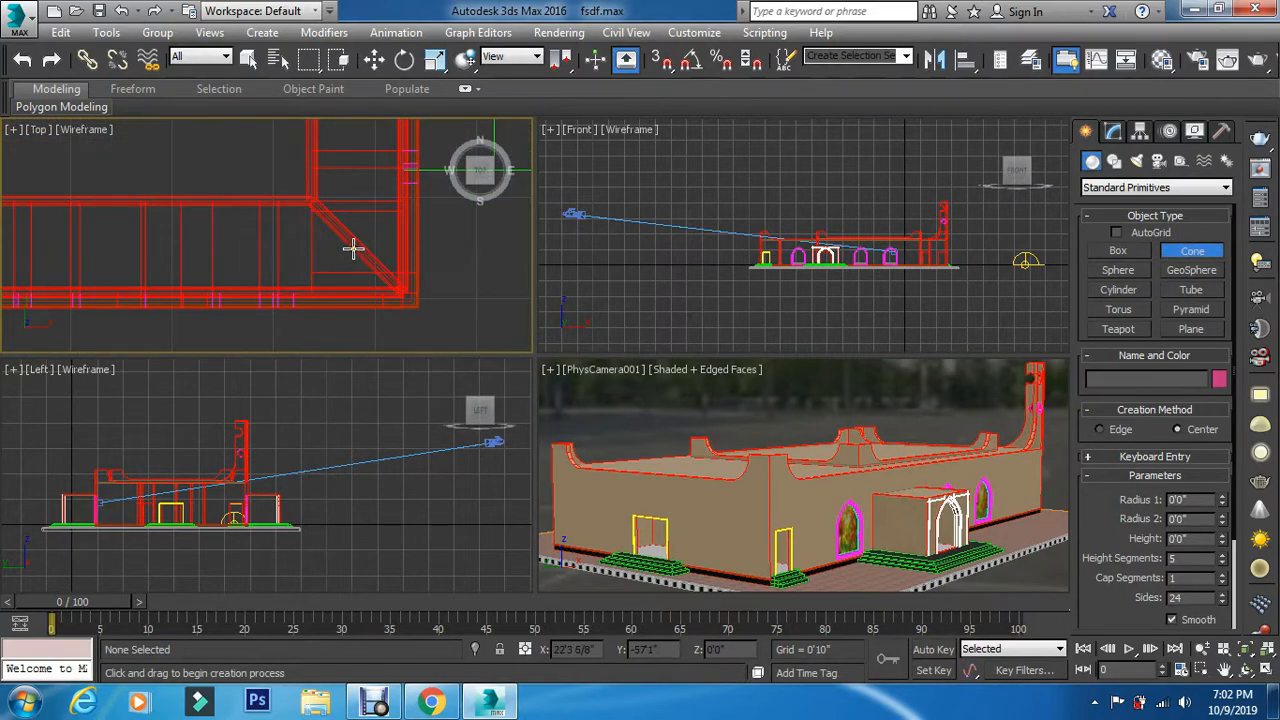
mouse_move(344, 244)
mouse_down()
mouse_move(394, 277)
mouse_move(378, 258)
mouse_up()
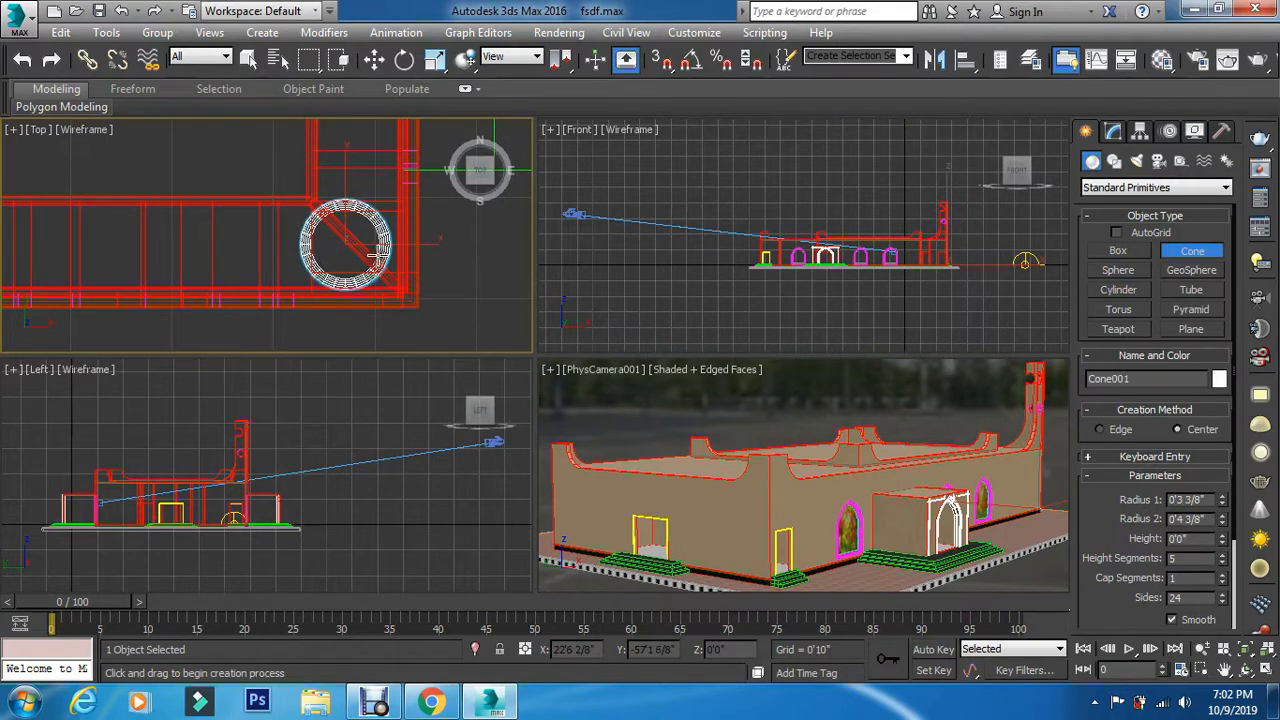
click(370, 133)
click(370, 204)
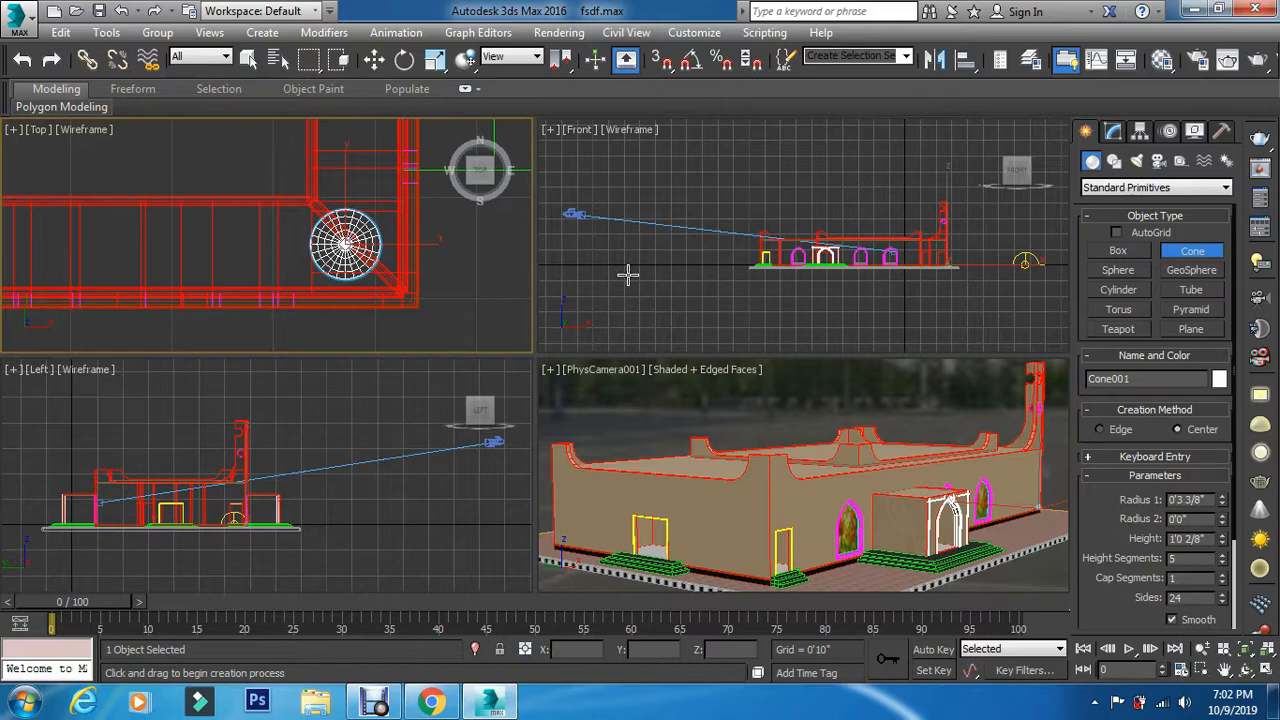
Move the cone onto the top of the minaret in the maximized Front view, at about X 22'4 3/8" and Z 33'11 4/8".
right_click(726, 290)
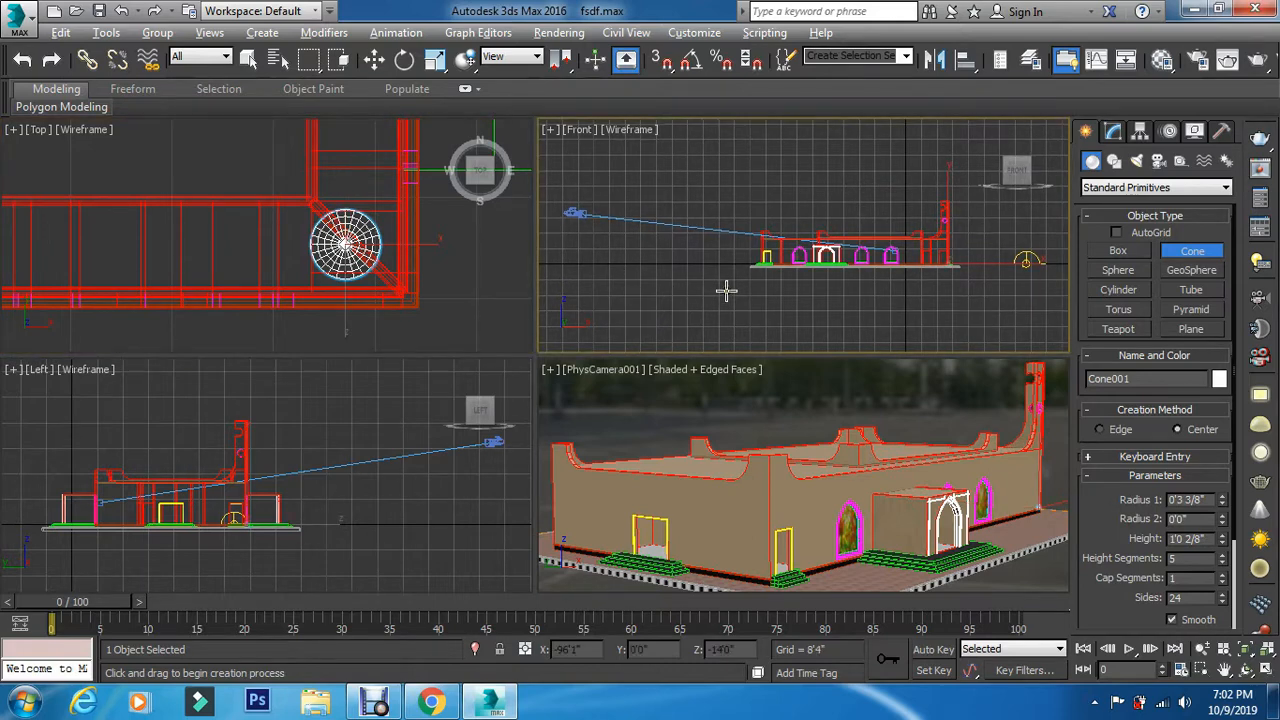
key(alt+w)
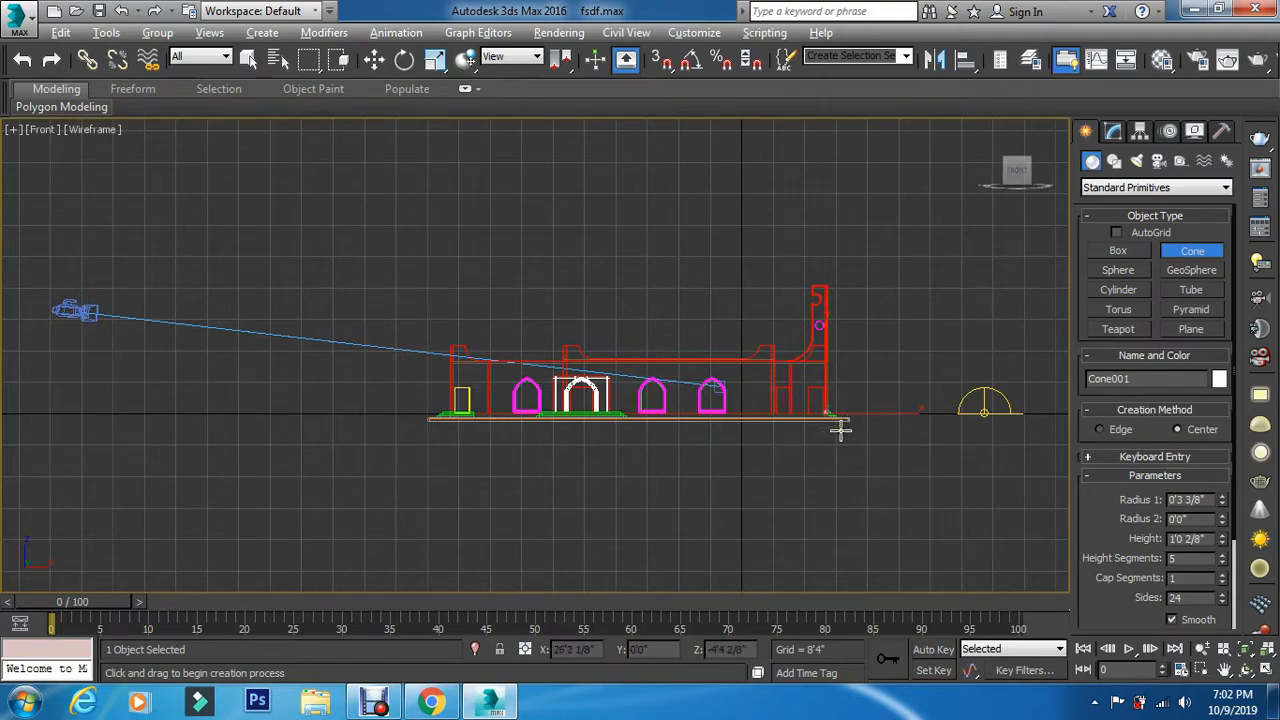
key(w)
drag(827, 352, 830, 240)
scroll(830, 255, up, 6)
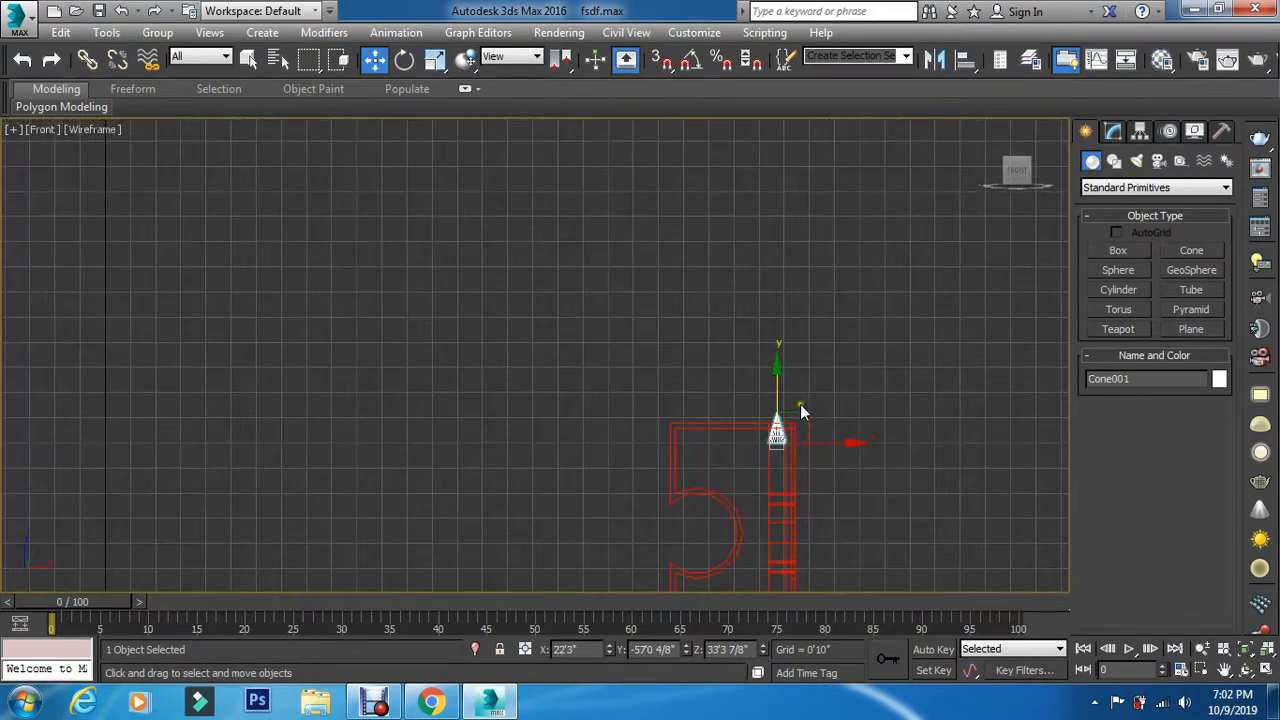
drag(775, 386, 776, 365)
scroll(793, 406, up, 5)
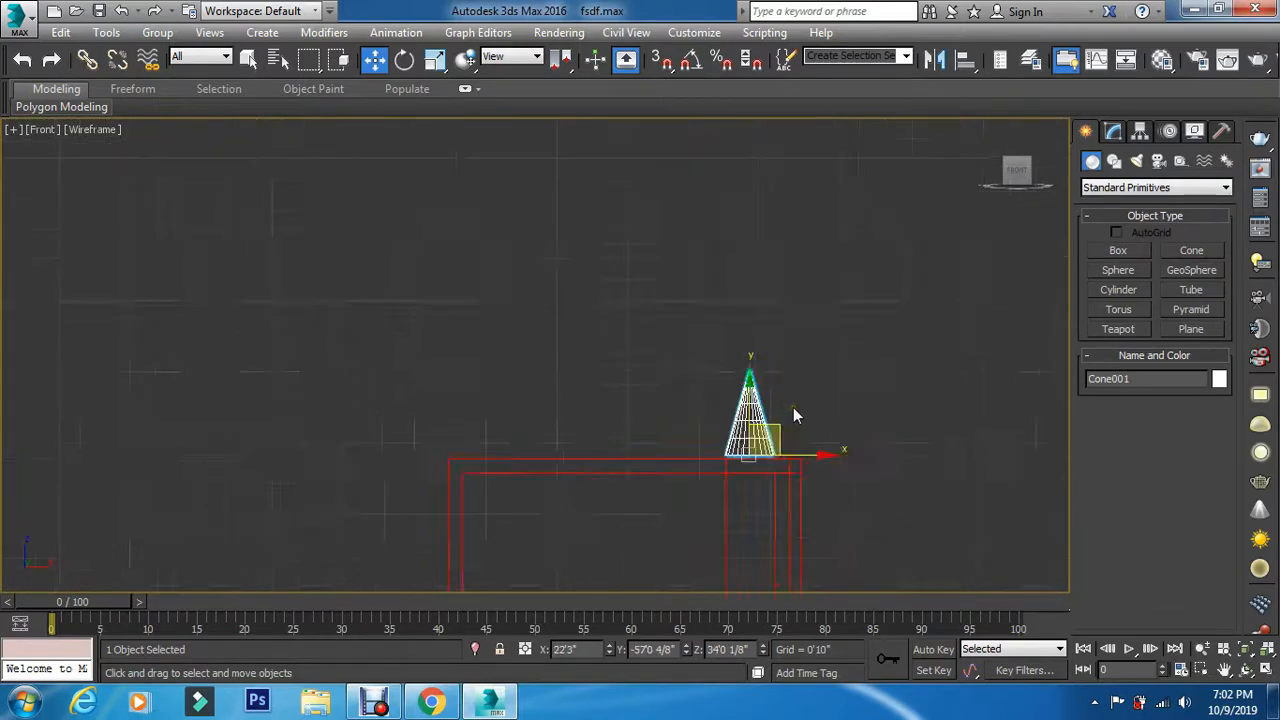
scroll(793, 415, up, 3)
drag(745, 424, 745, 430)
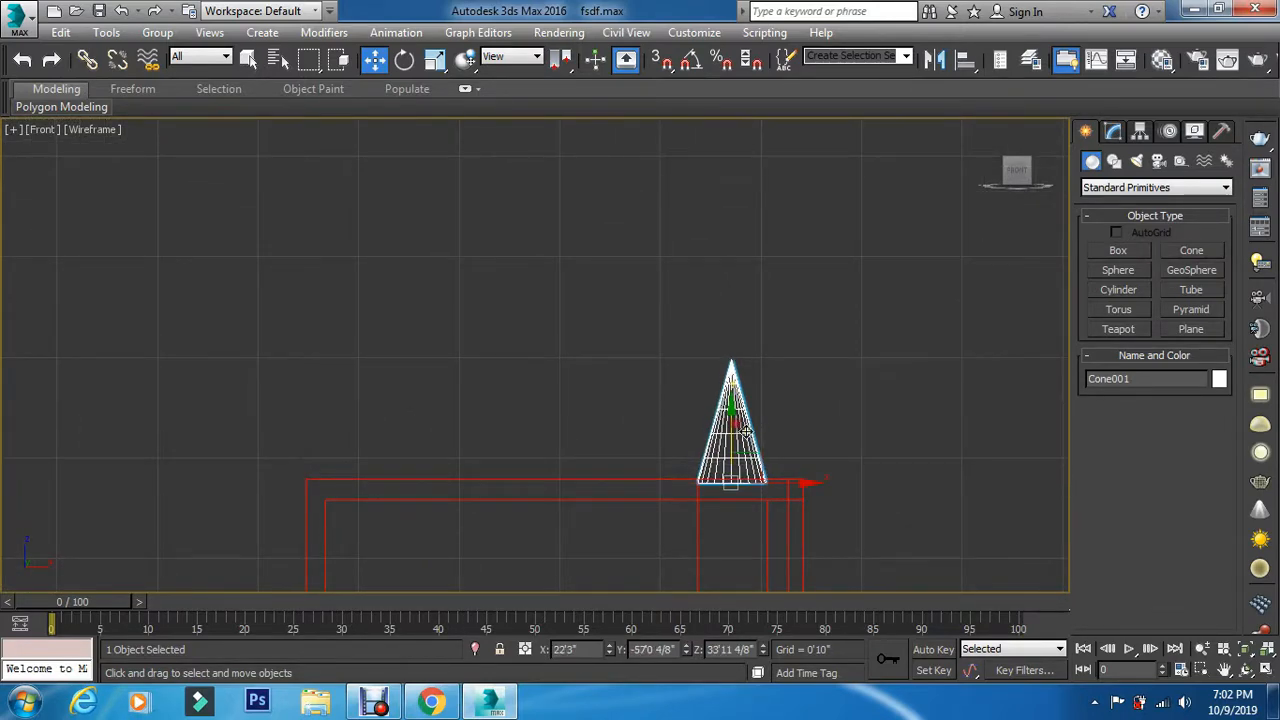
drag(790, 476, 823, 500)
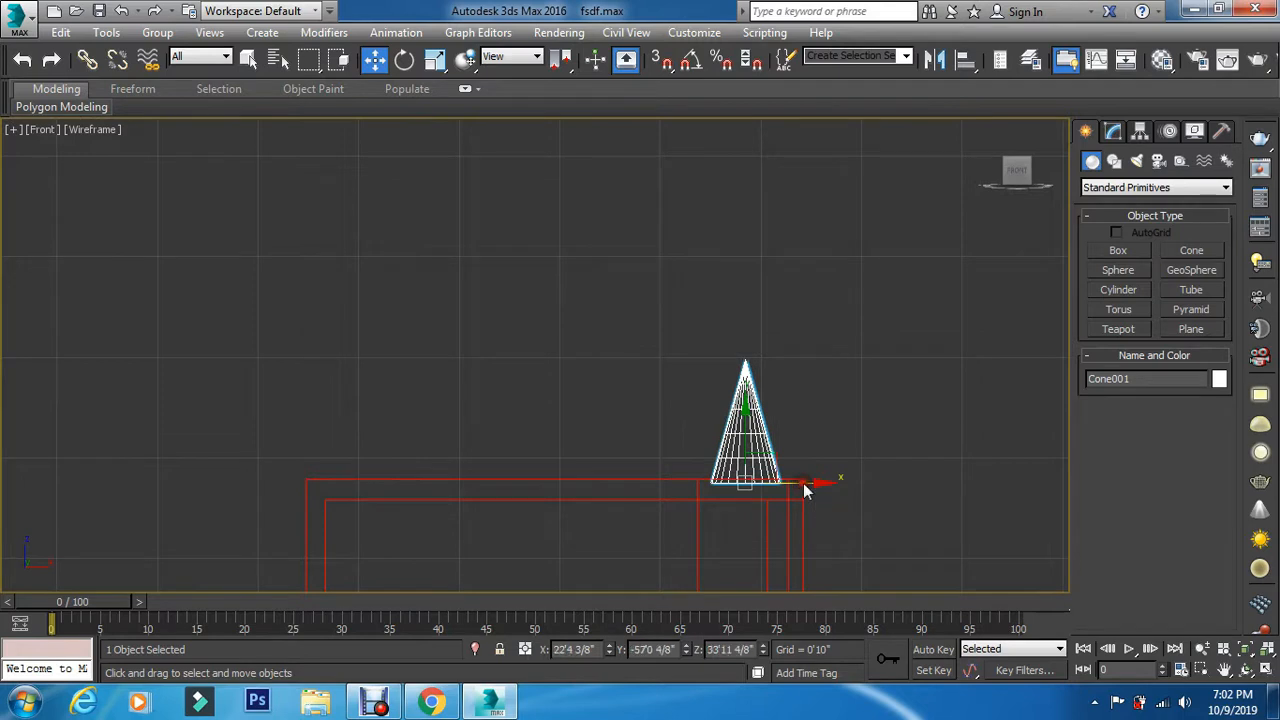
Stretch the cone's height to about 6'8 3/8" and raise it to 88 height segments and 72 sides.
click(1113, 131)
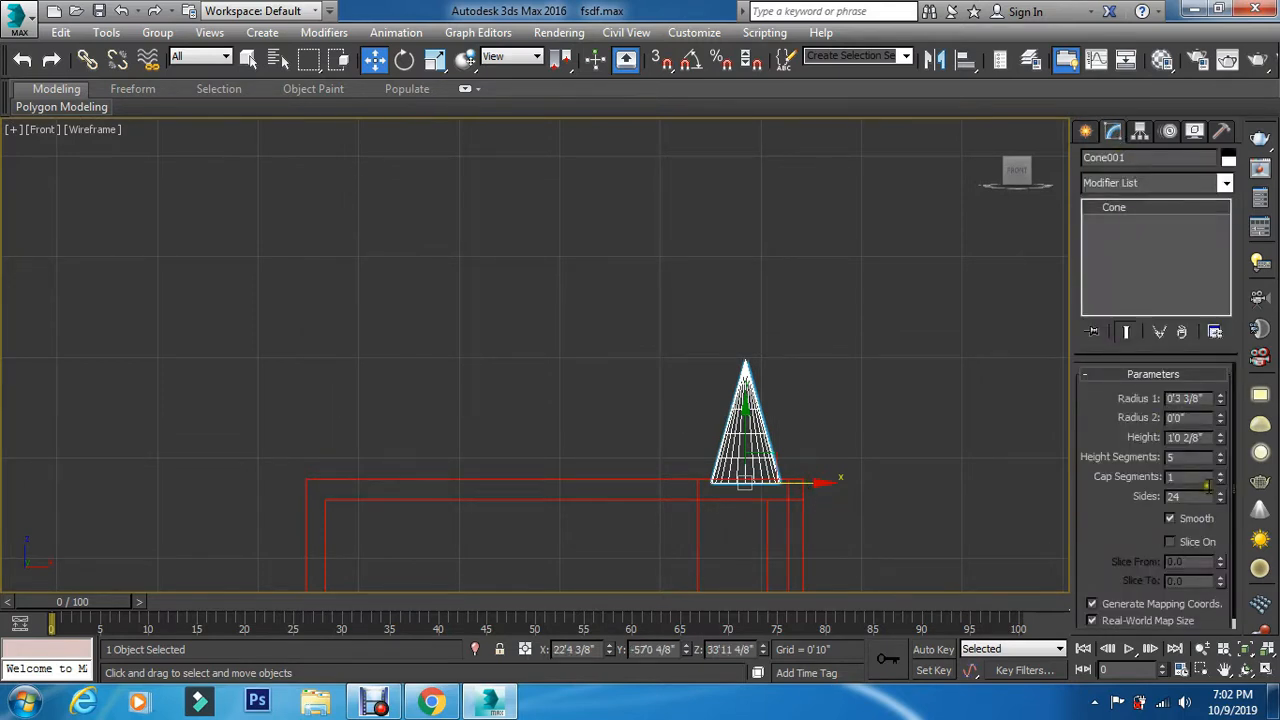
drag(1220, 434, 1236, 598)
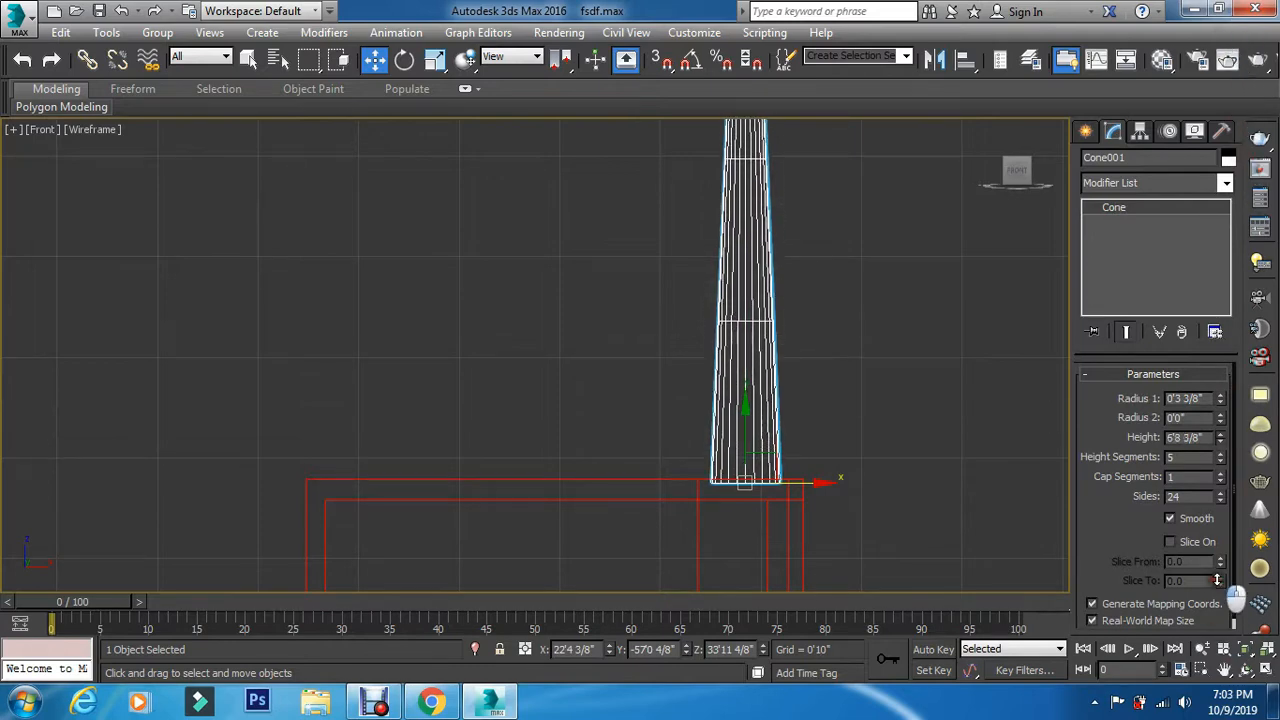
scroll(928, 406, down, 5)
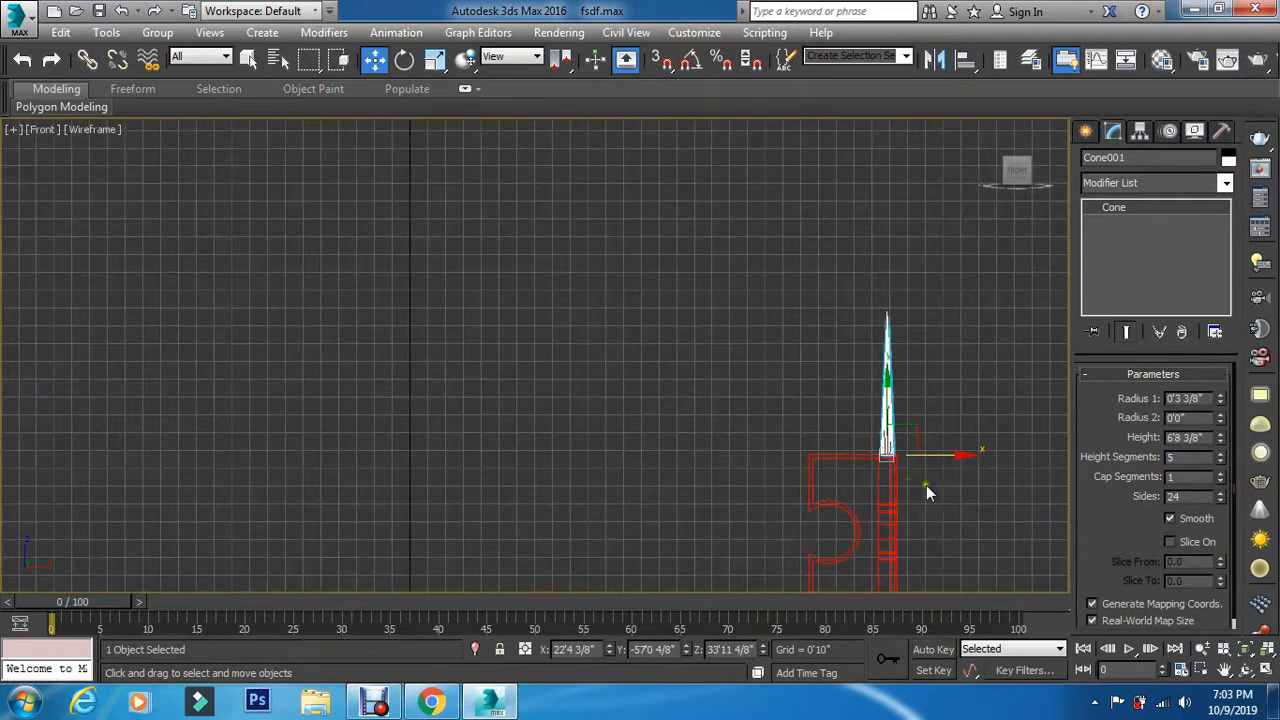
scroll(960, 483, up, 4)
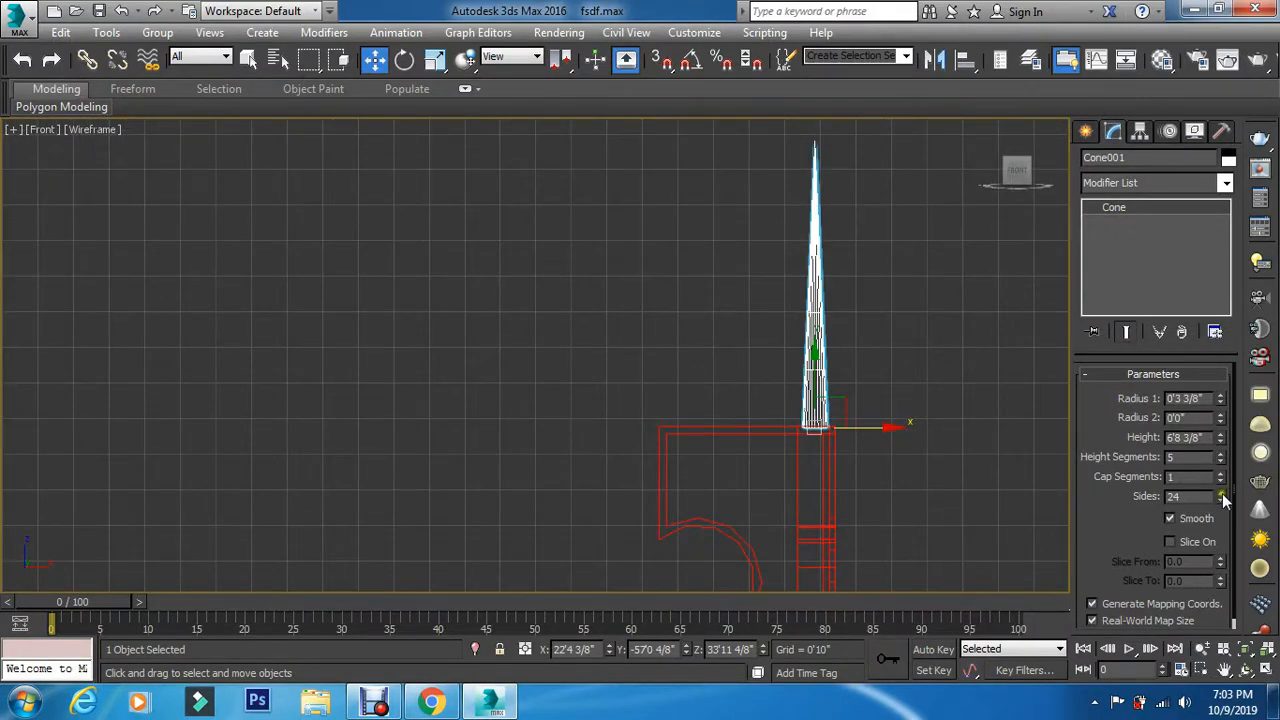
drag(1227, 496, 1222, 450)
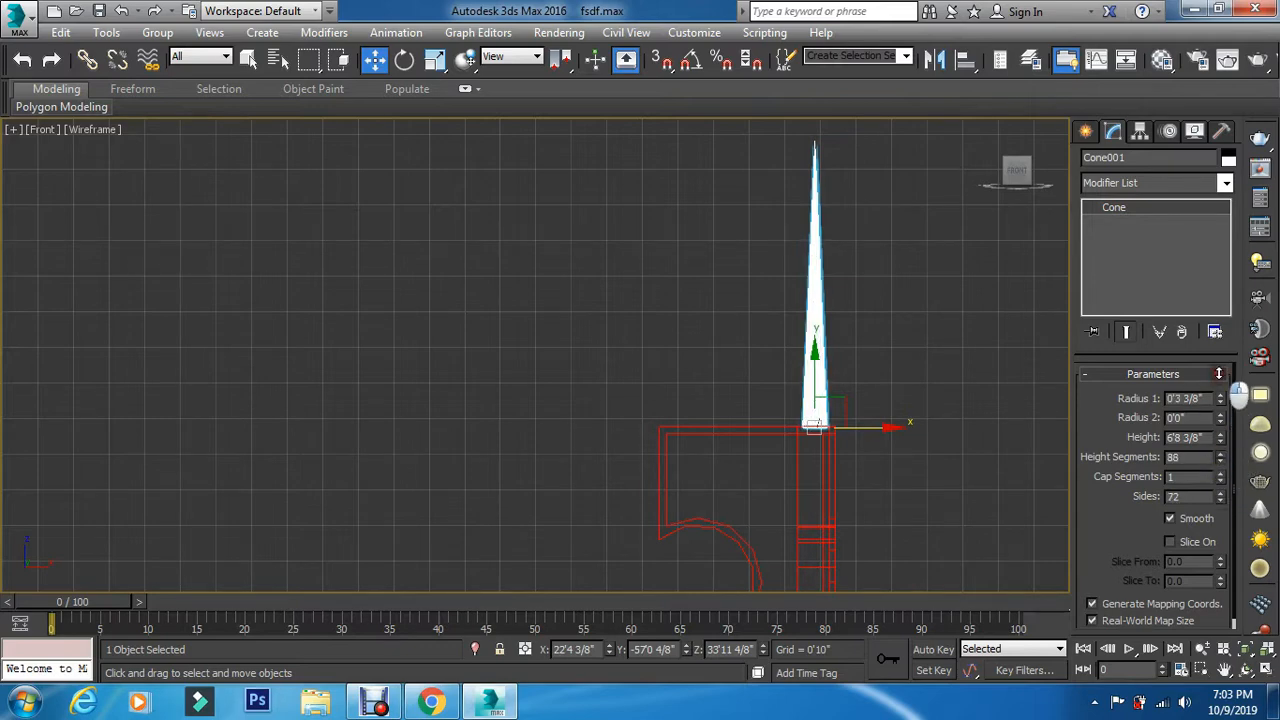
click(1218, 373)
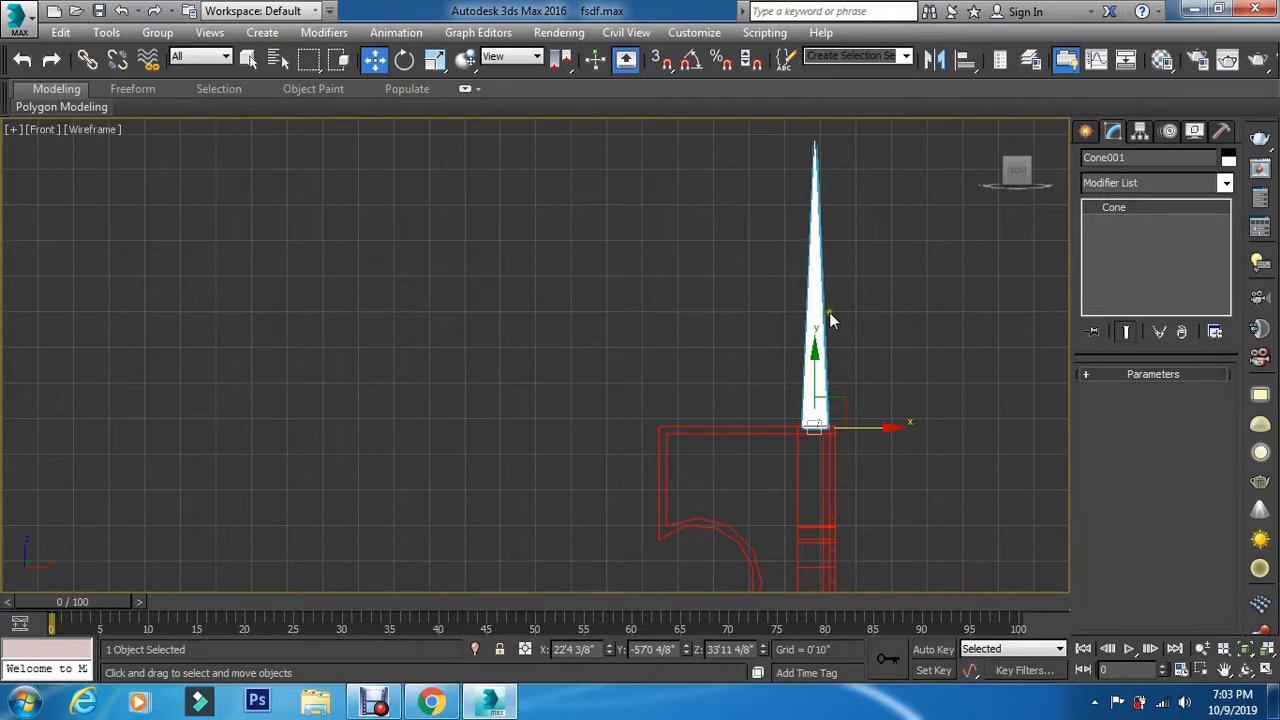
click(860, 302)
drag(857, 278, 769, 318)
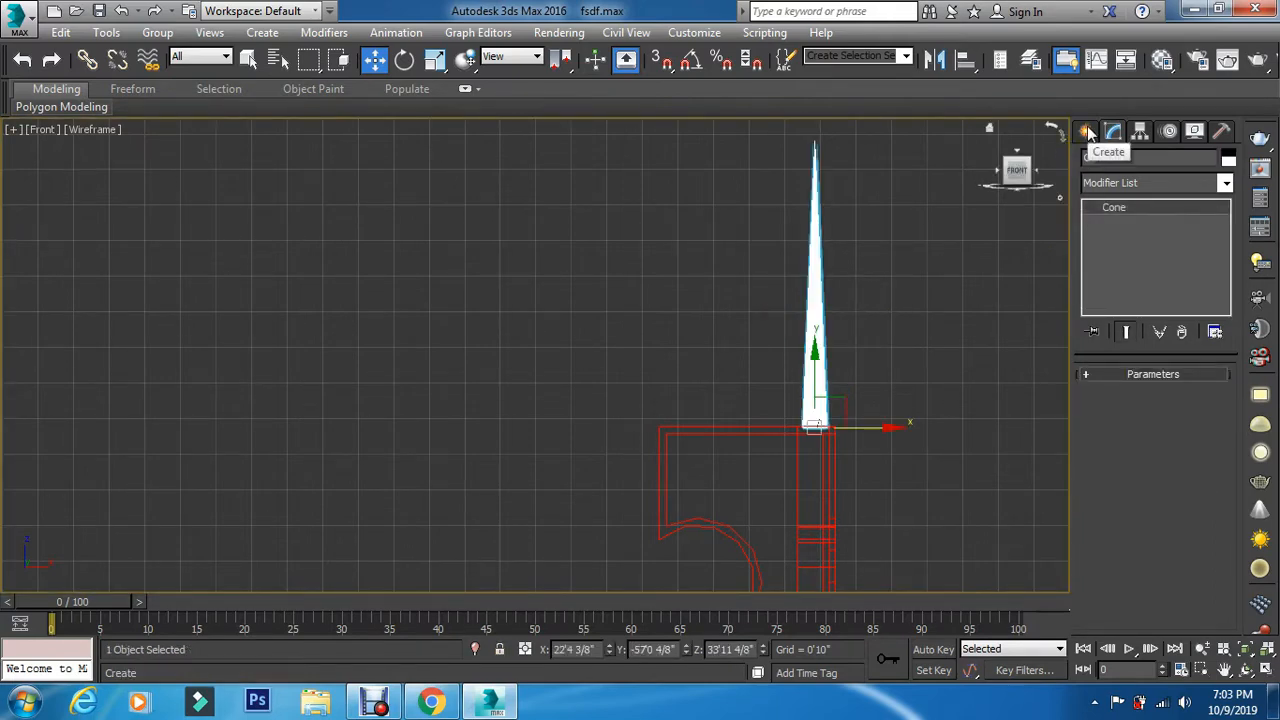
Create a sphere centred on the cone in the Top view, with a radius of about 0'5 5/8".
click(1088, 132)
click(890, 352)
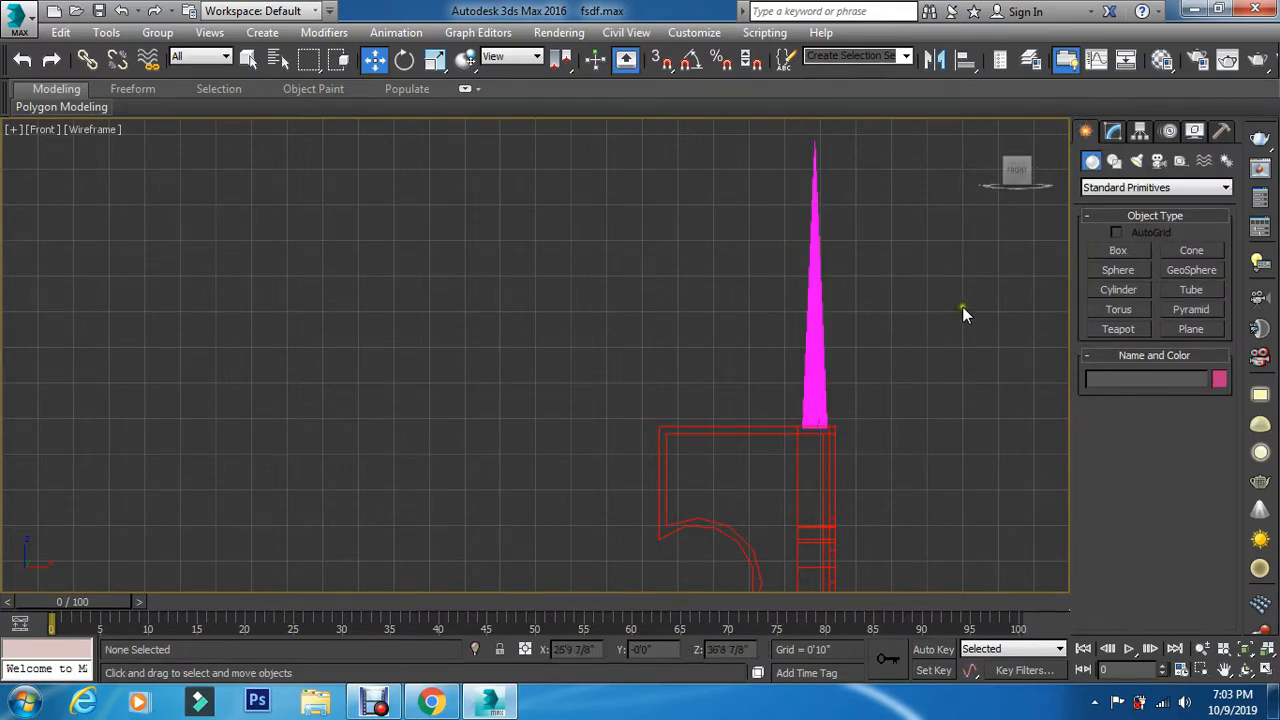
key(alt+w)
click(468, 304)
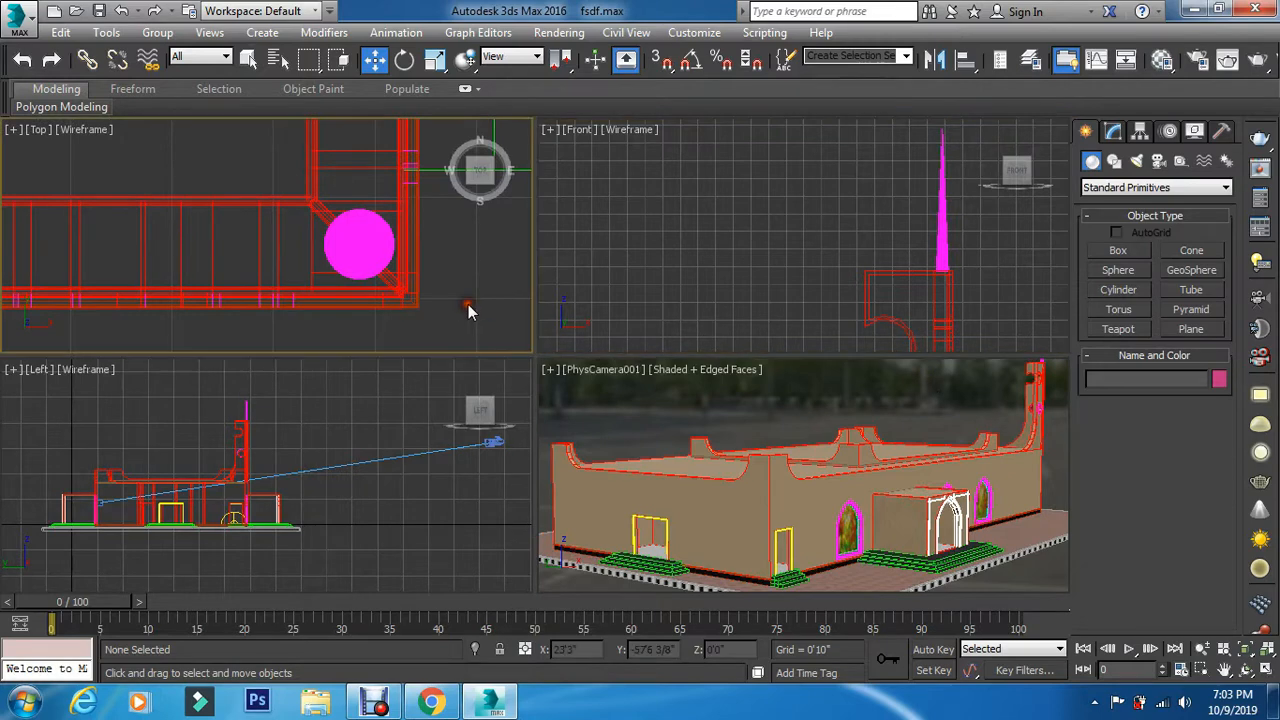
click(1118, 270)
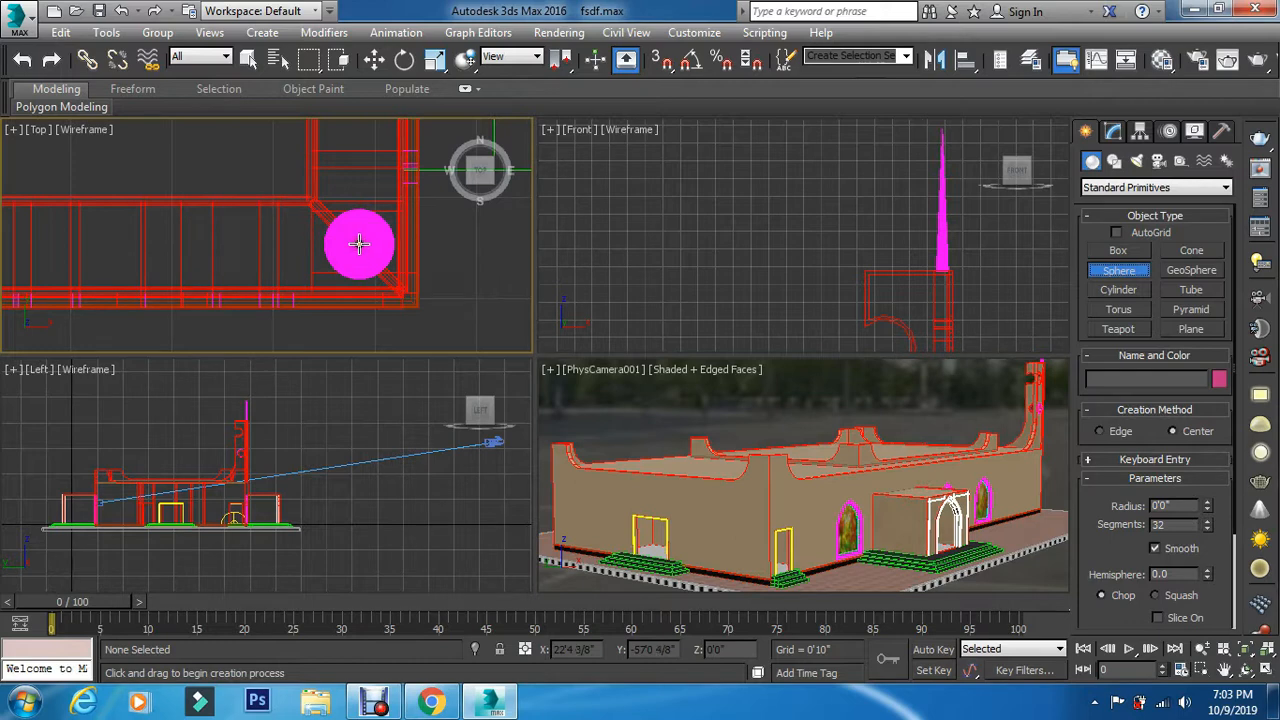
drag(361, 242, 413, 270)
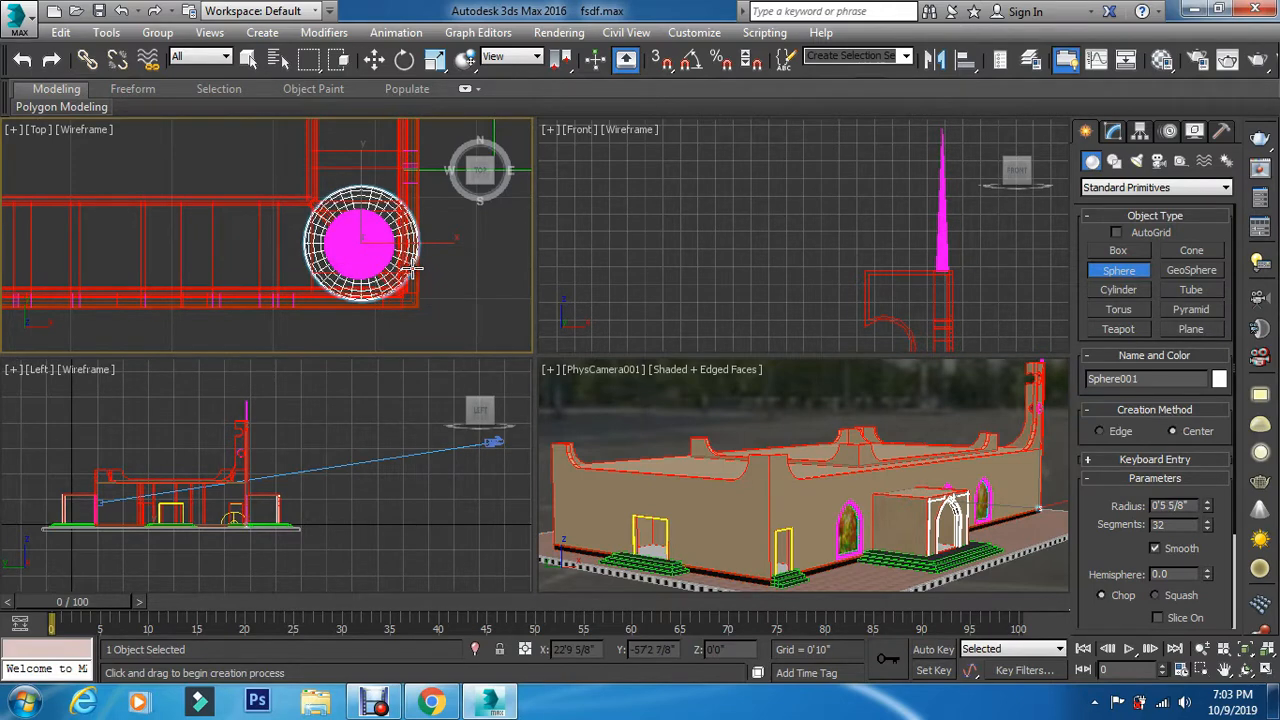
Raise the sphere onto the lower part of the spire in the maximized Front view, at about Z 35'1 6/8".
key(w)
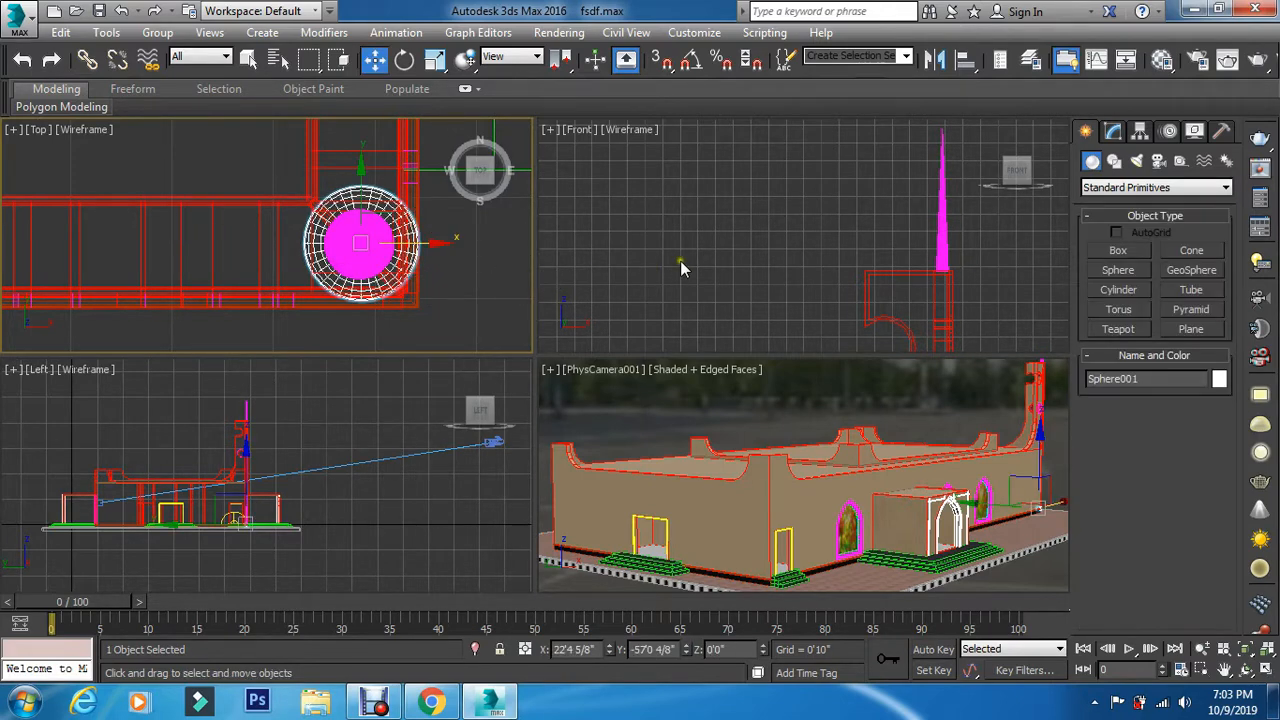
right_click(682, 268)
key(alt+w)
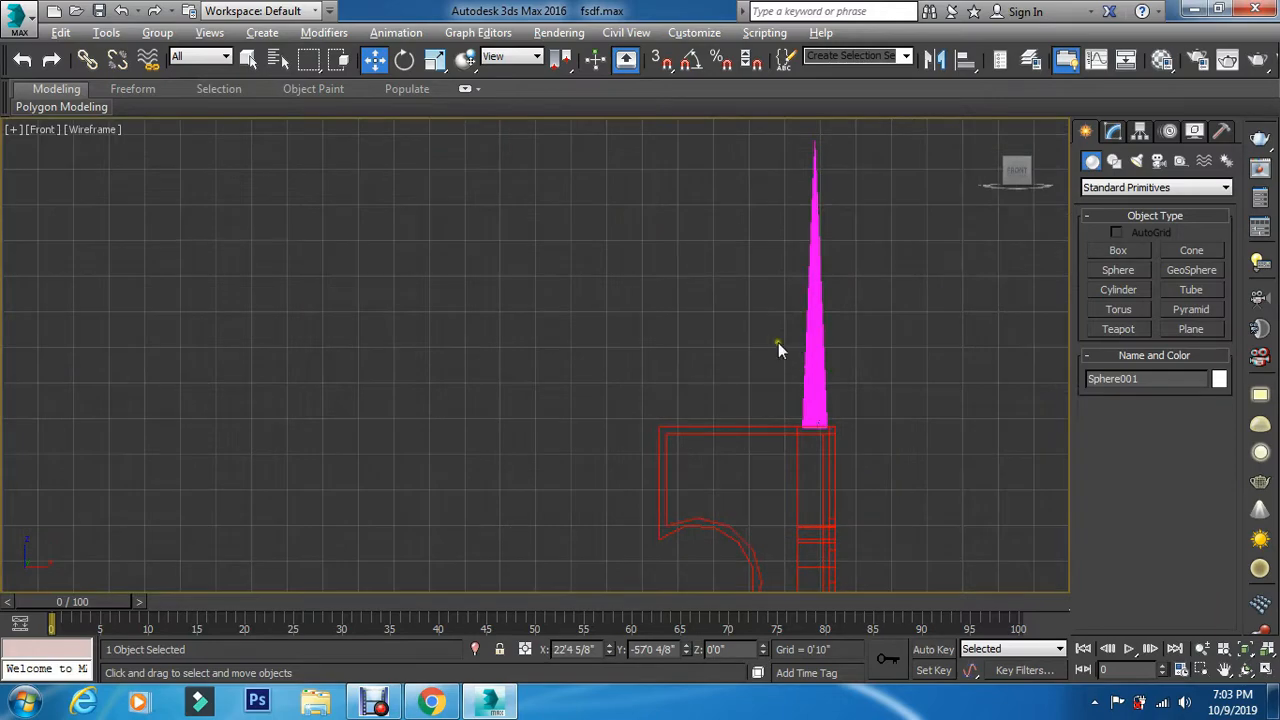
scroll(574, 291, down, 10)
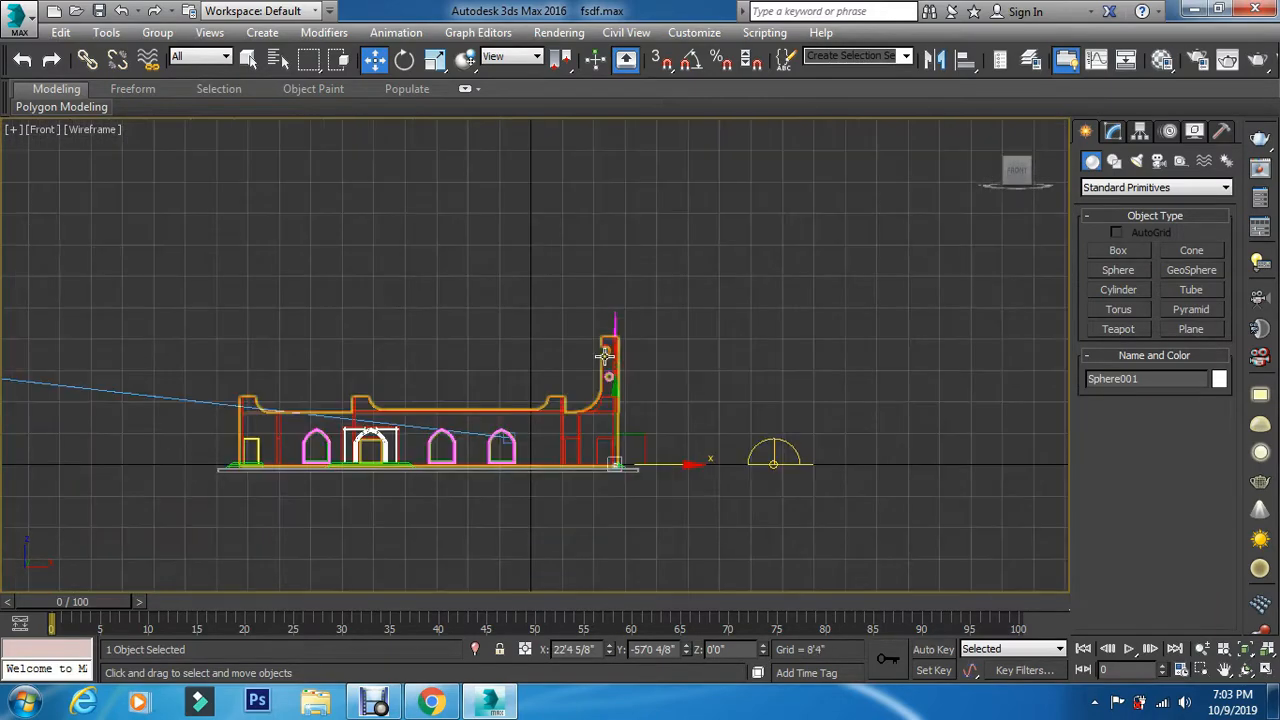
drag(632, 428, 643, 237)
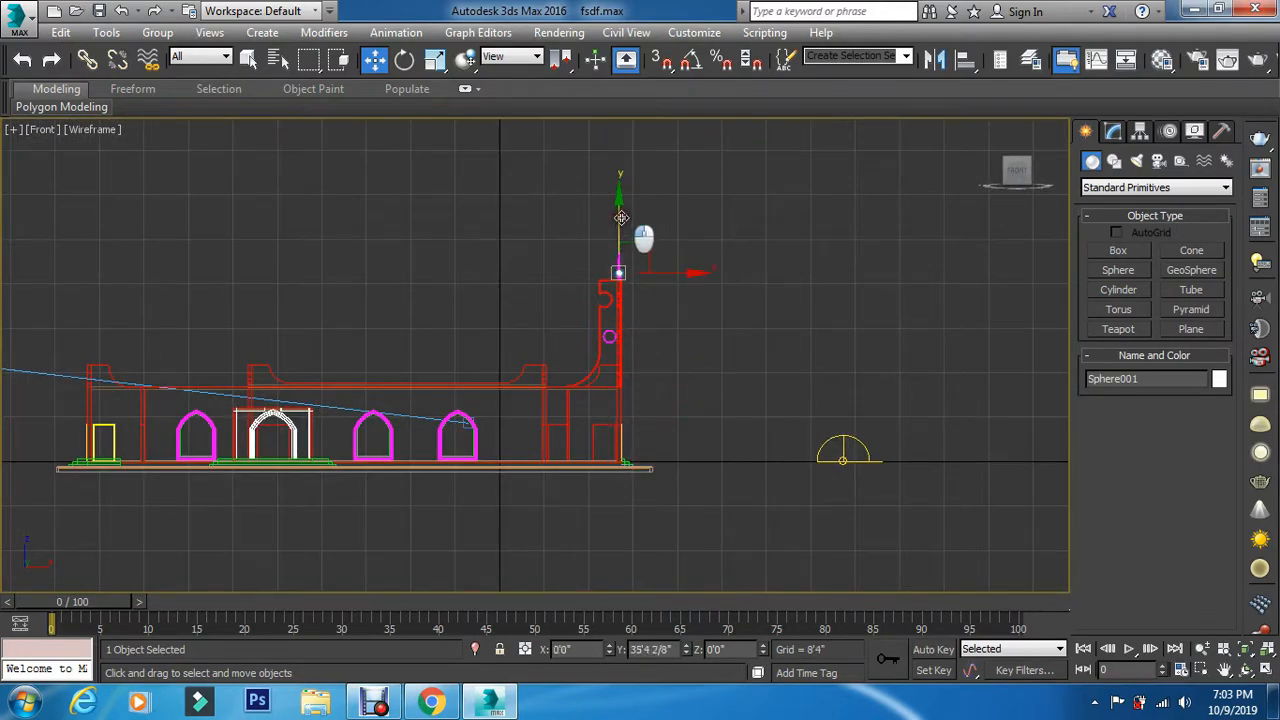
scroll(621, 254, up, 4)
scroll(621, 254, up, 3)
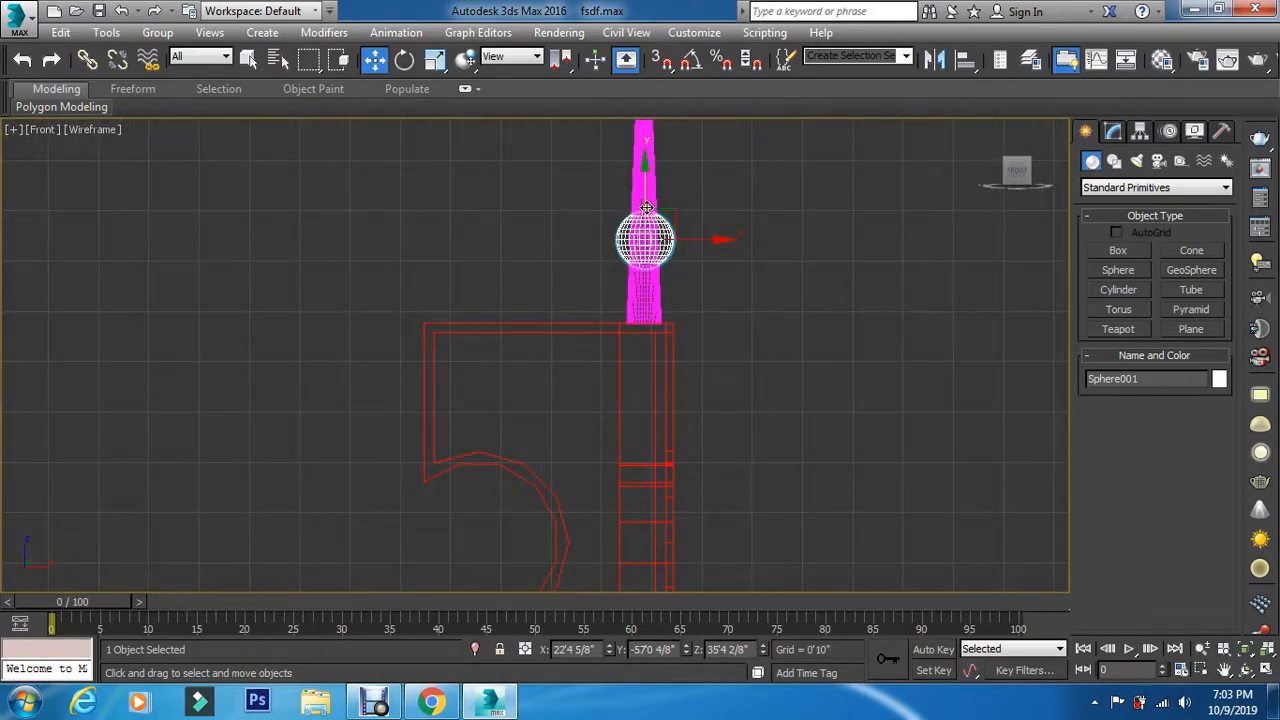
drag(647, 196, 655, 209)
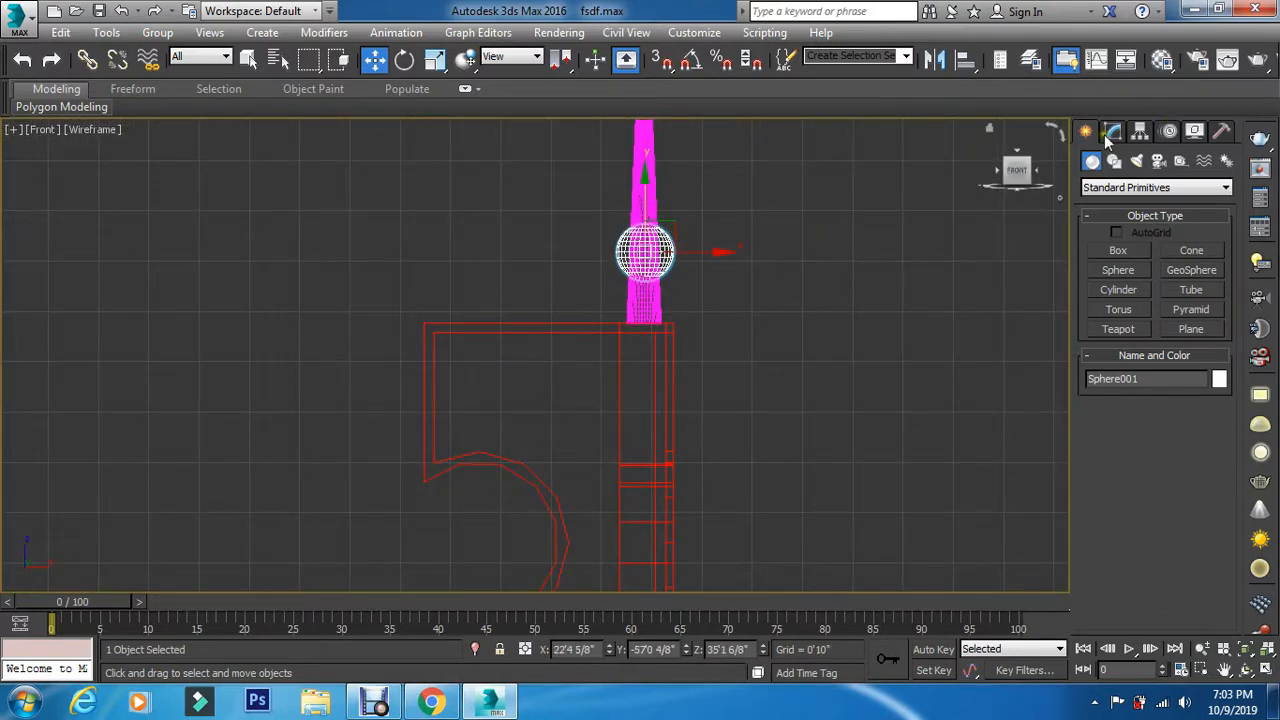
Enlarge the sphere on the spire to a radius of about 0'9 4/8".
scroll(906, 383, down, 4)
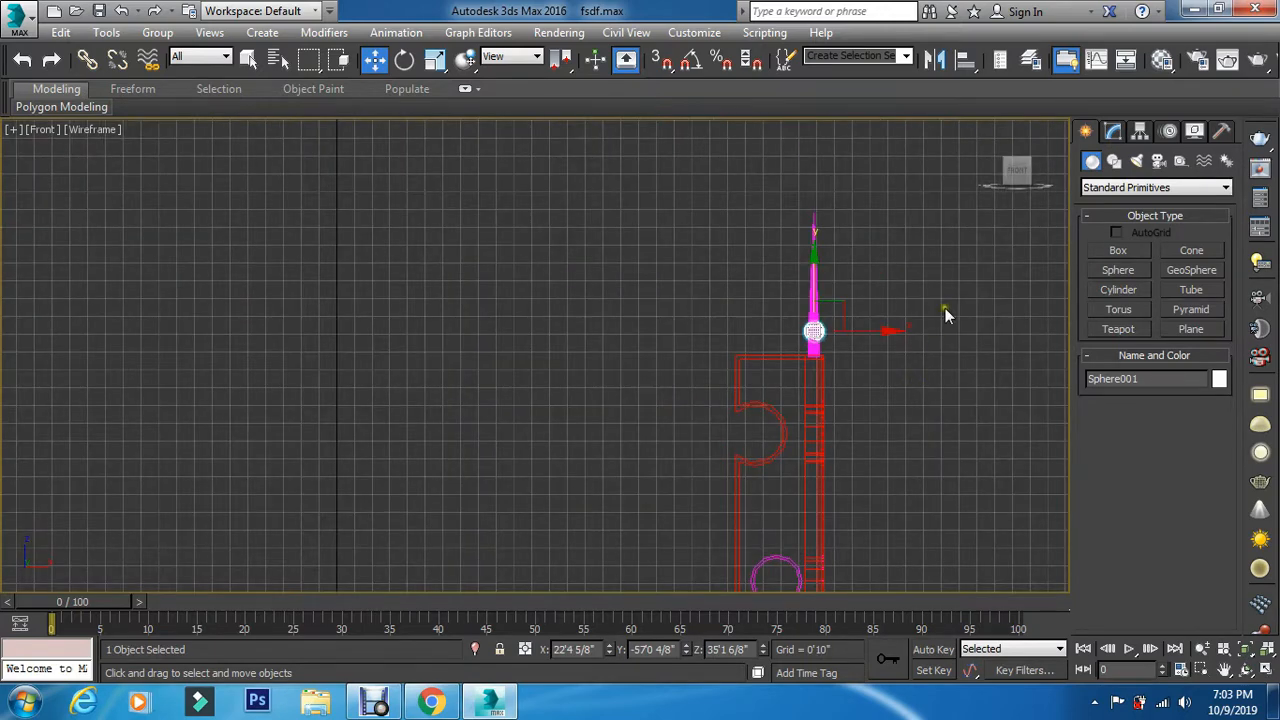
scroll(945, 308, up, 2)
click(1113, 131)
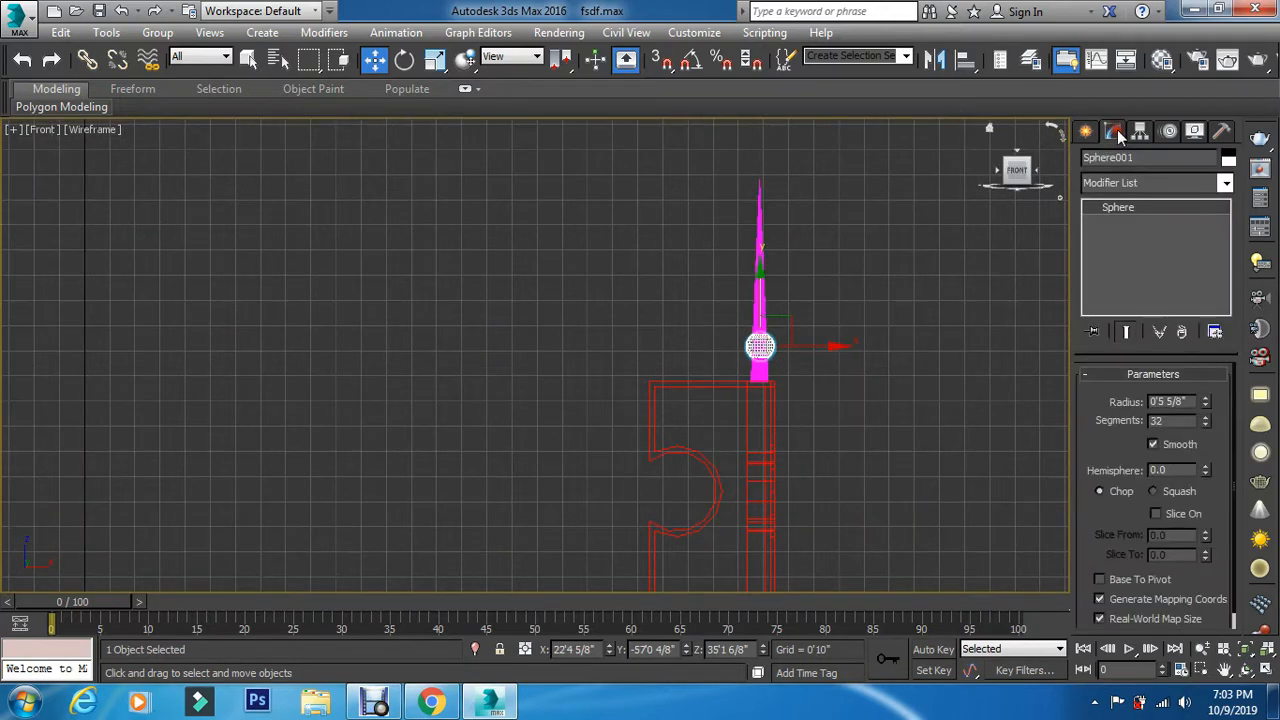
click(1205, 398)
drag(1205, 401, 1211, 371)
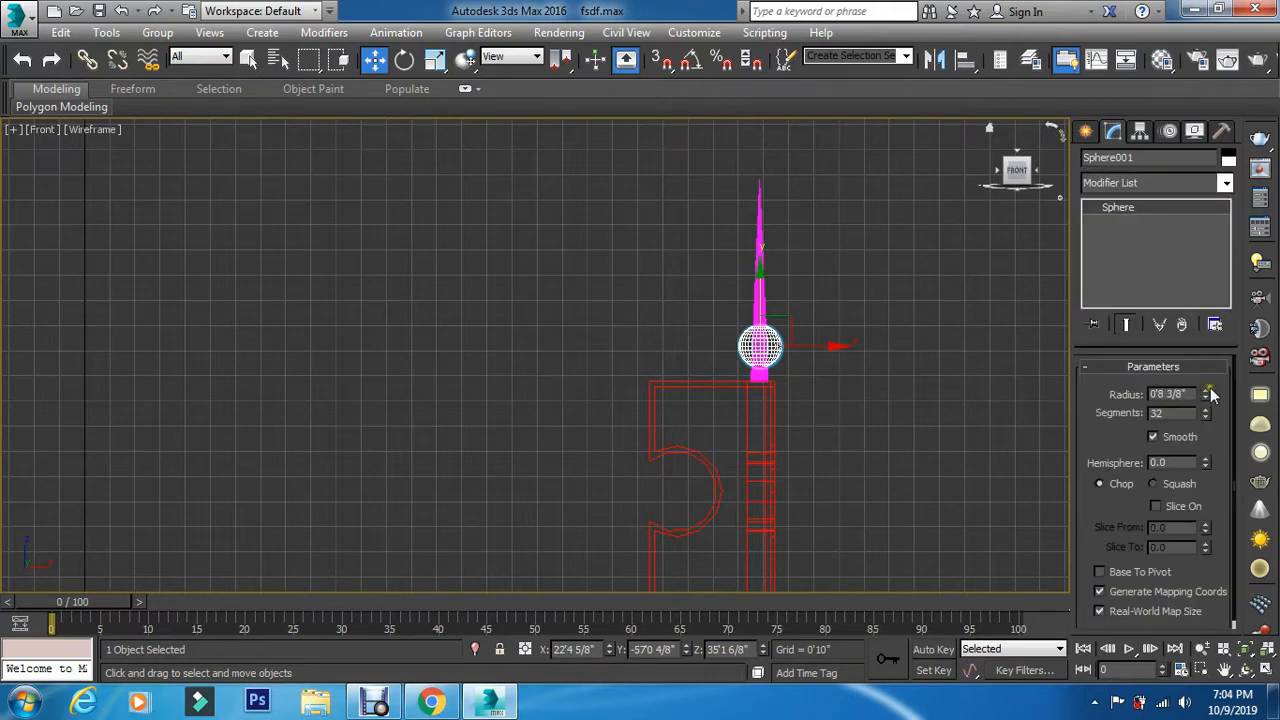
click(1205, 369)
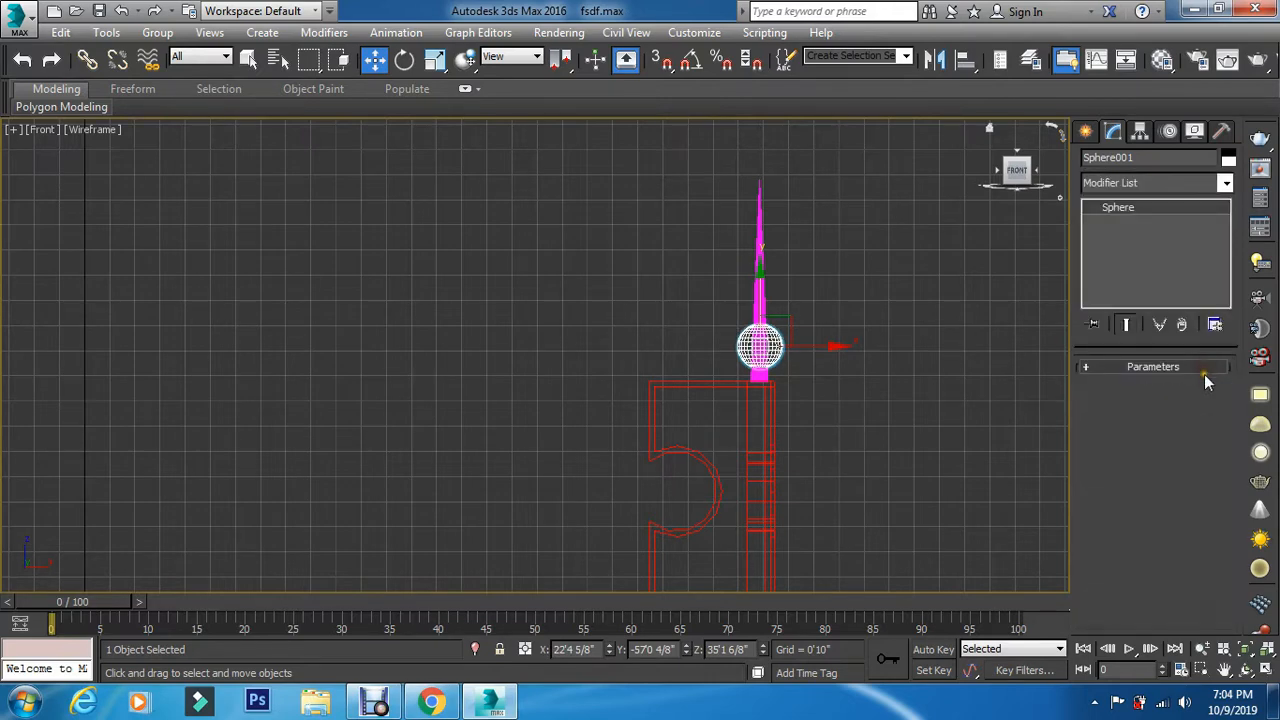
click(1087, 367)
drag(1206, 389, 1207, 392)
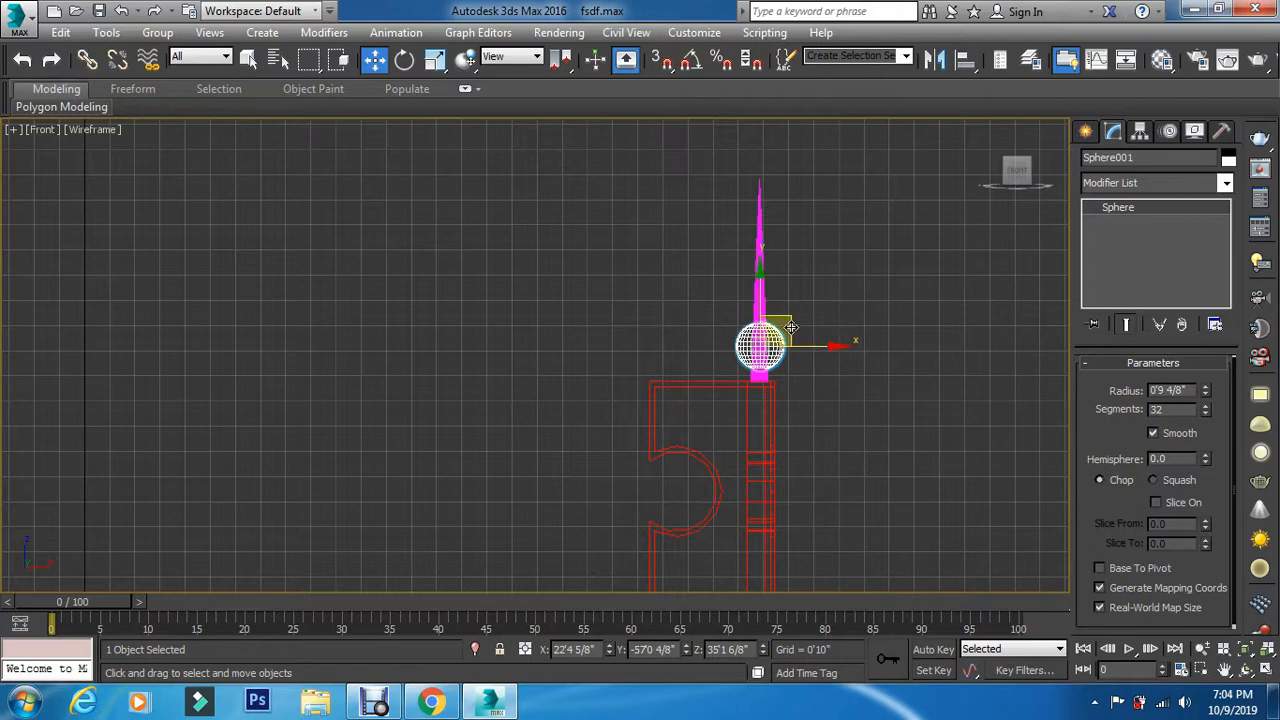
Copy the sphere up the spire to about Z 37'1 5/8" and reduce the copy's radius to about 0'8 1/8".
mouse_move(760, 286)
shift+mouse_down()
mouse_move(769, 219)
mouse_move(788, 238)
shift+mouse_up()
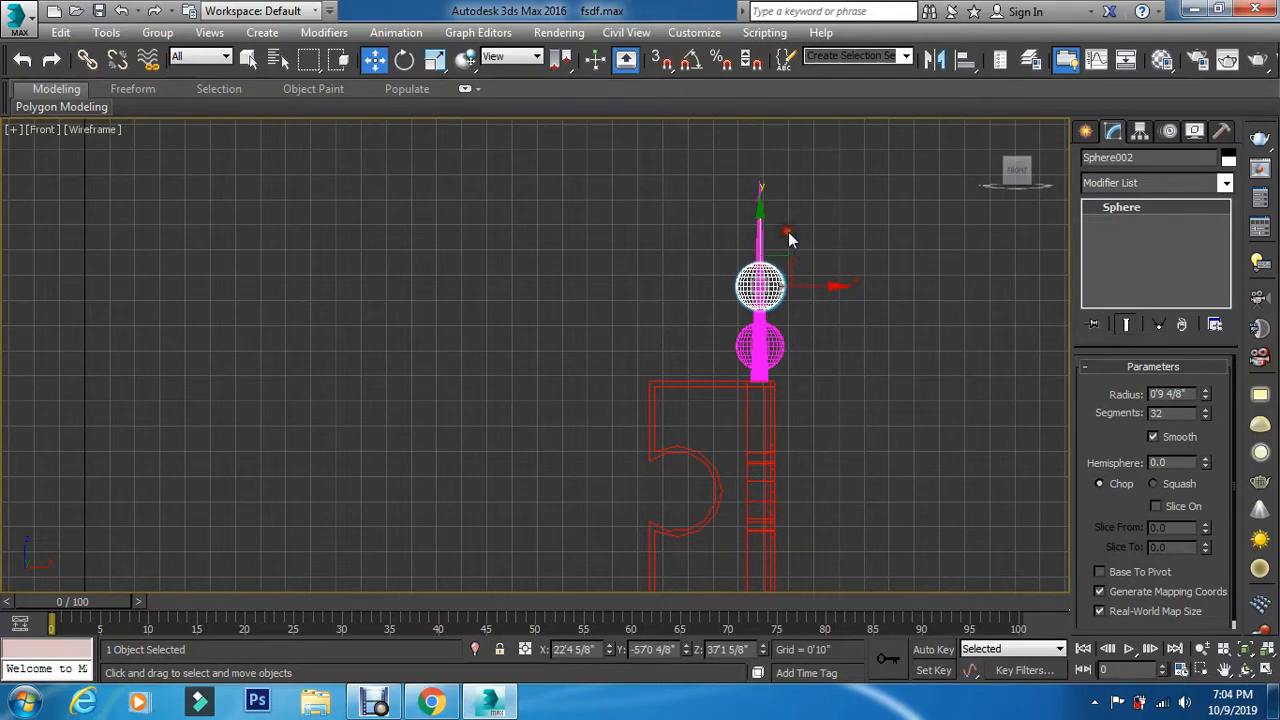
click(565, 295)
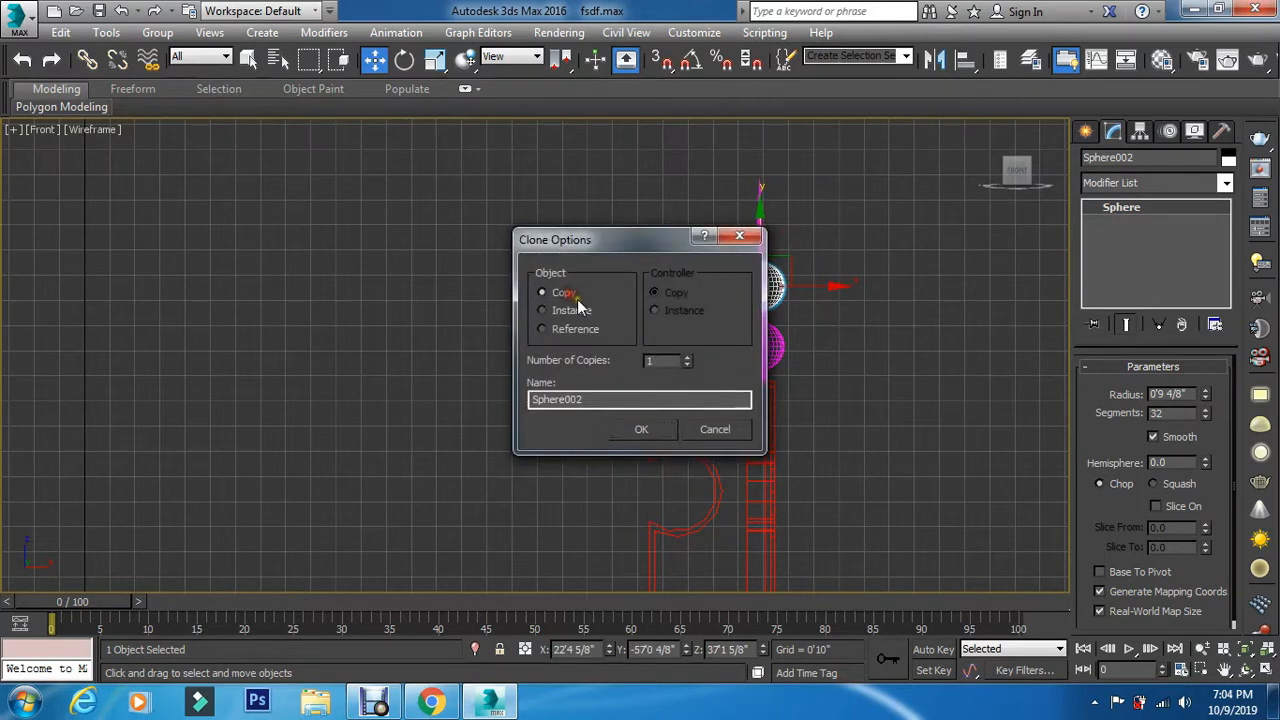
click(645, 435)
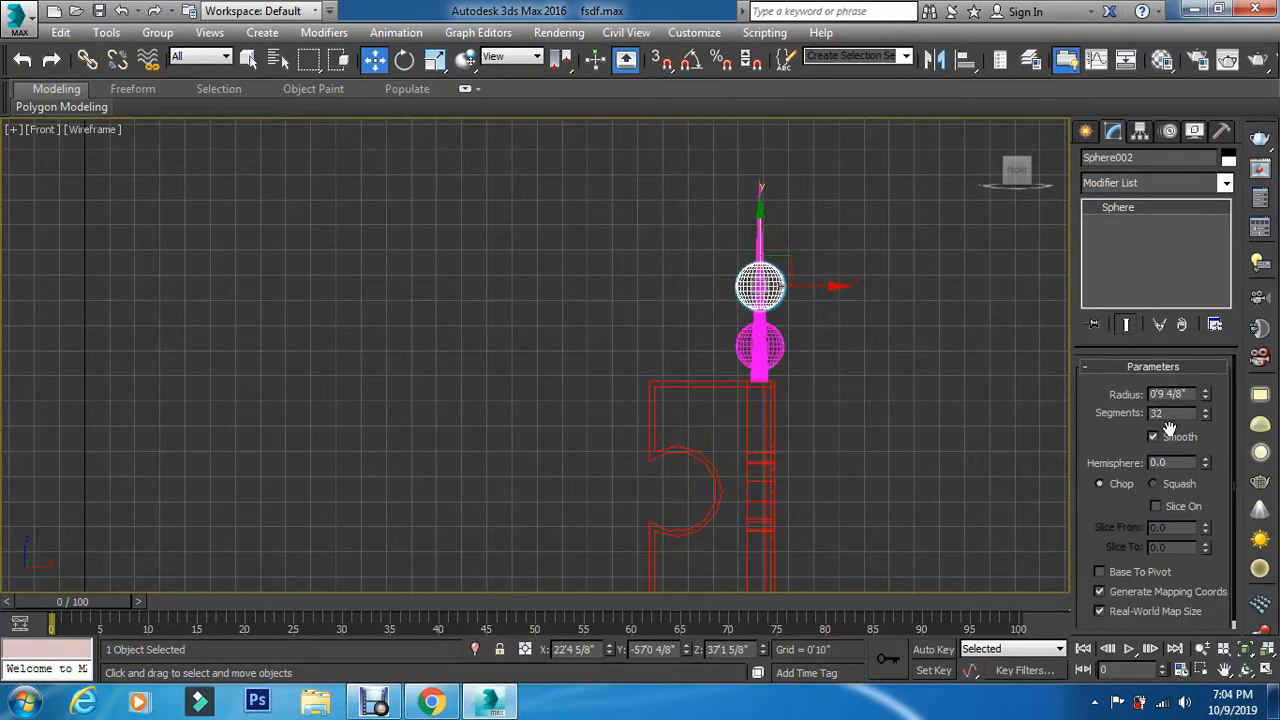
click(1207, 398)
drag(1209, 397, 1208, 412)
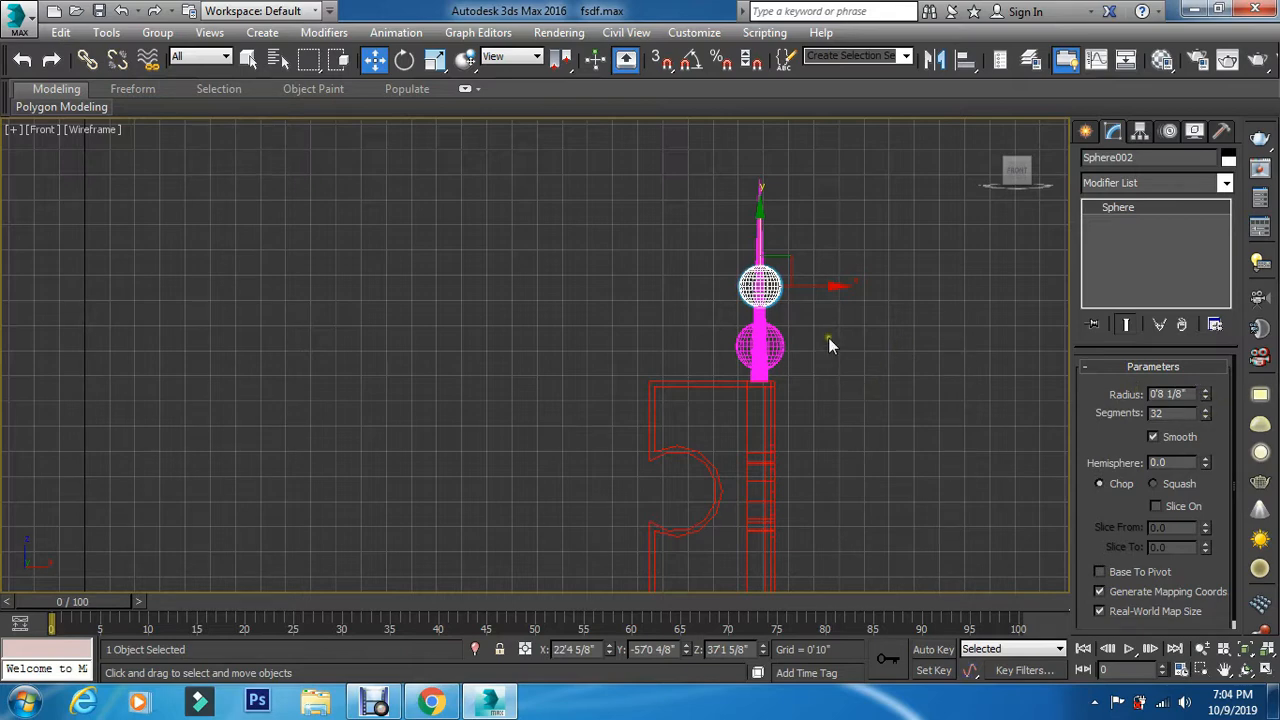
Copy the second sphere up to about Z 38'11 1/8", reduce the copy's radius to about 0'6 3/8", and clear the selection.
shift+drag(760, 226, 762, 172)
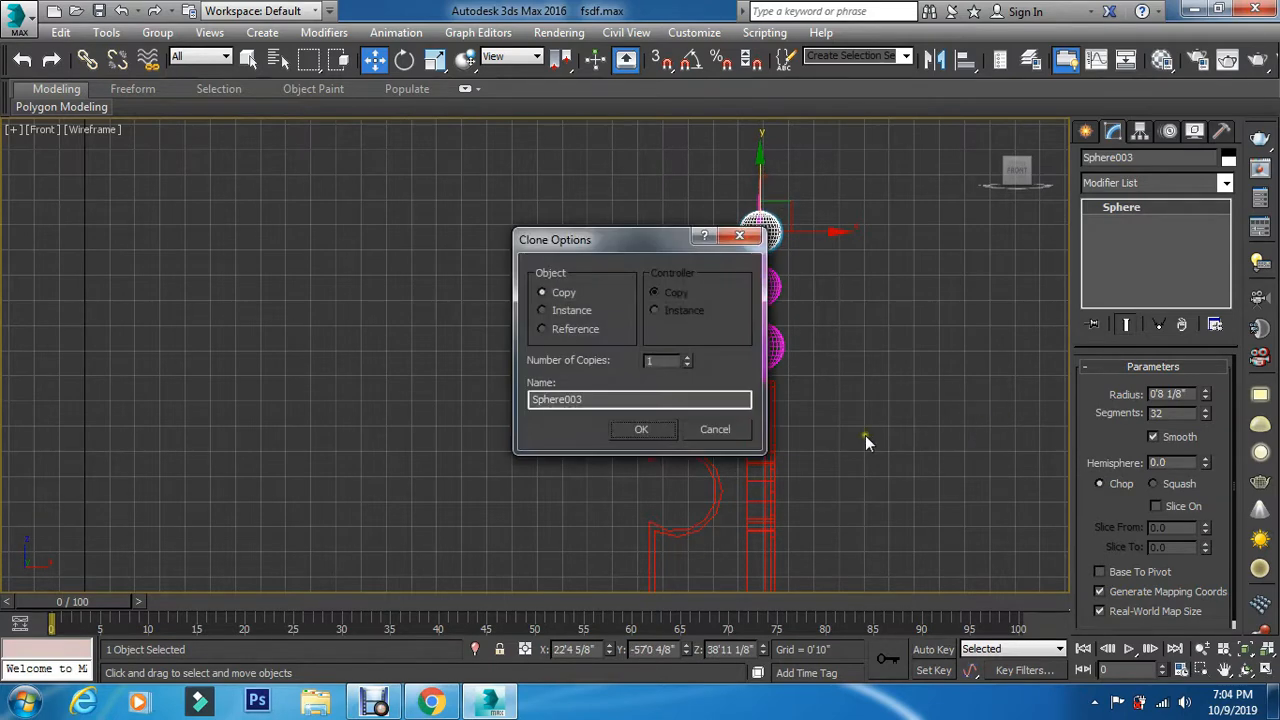
click(637, 425)
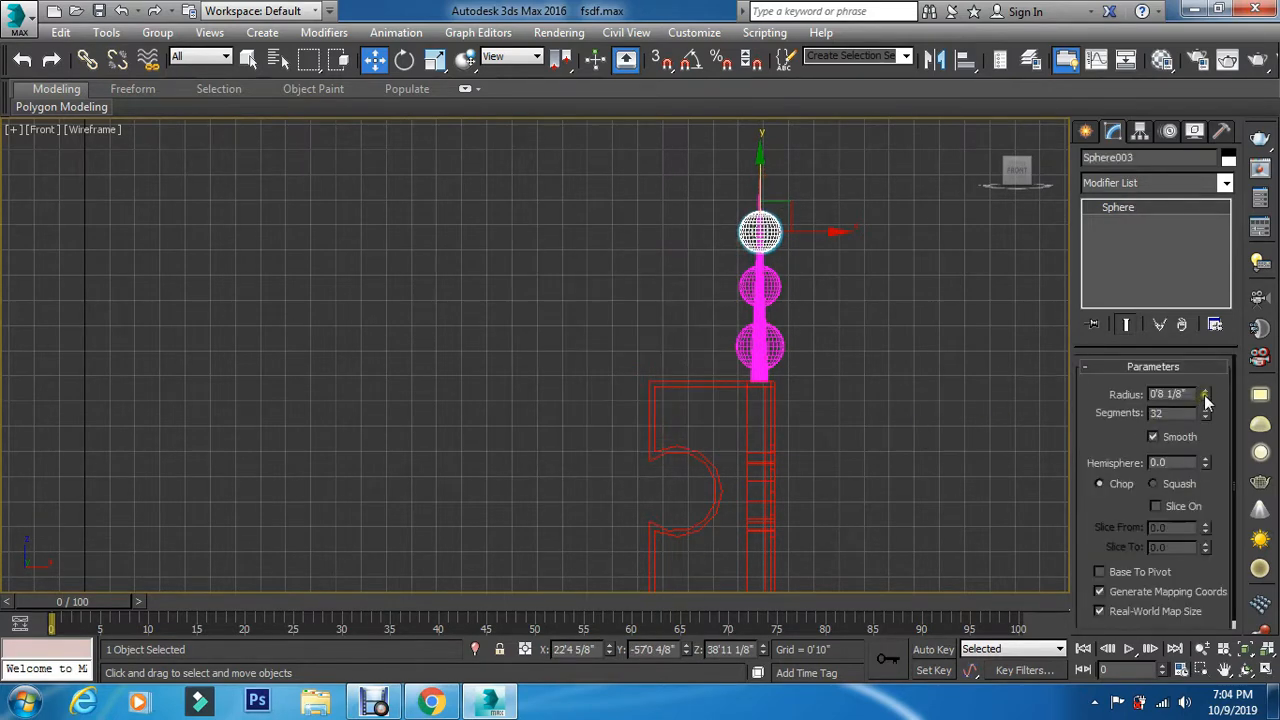
drag(1205, 397, 1211, 413)
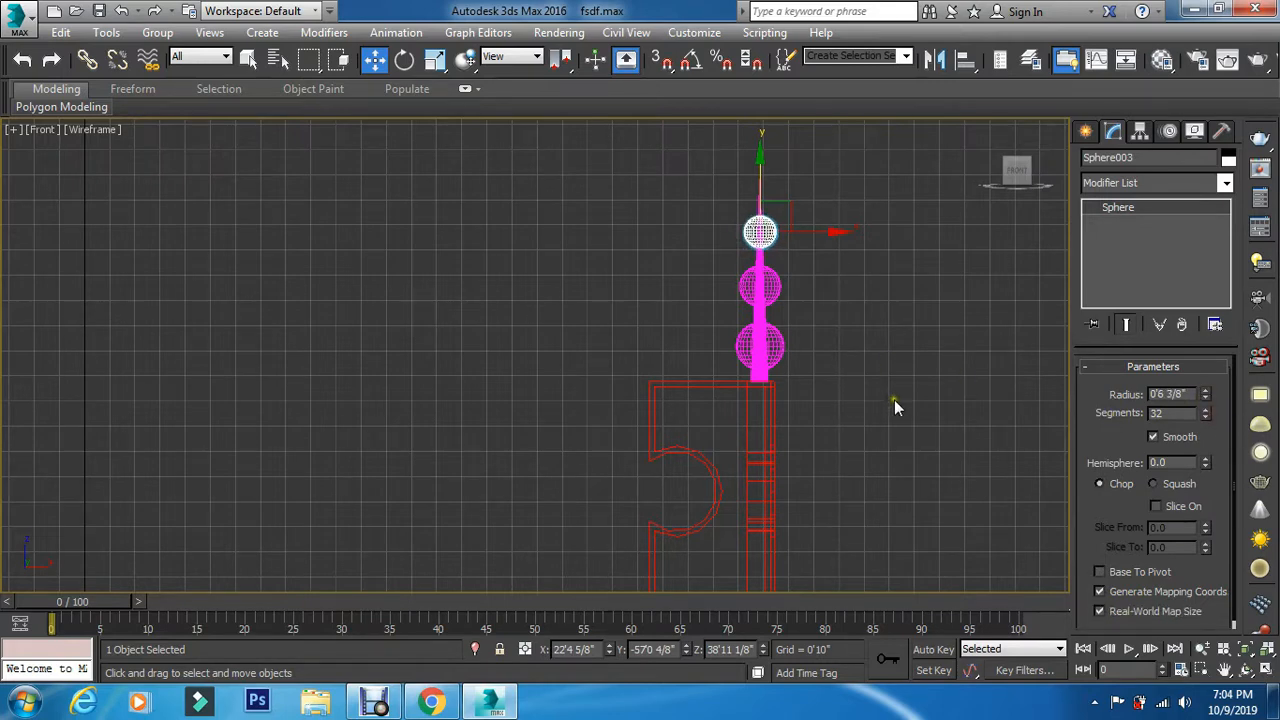
click(827, 292)
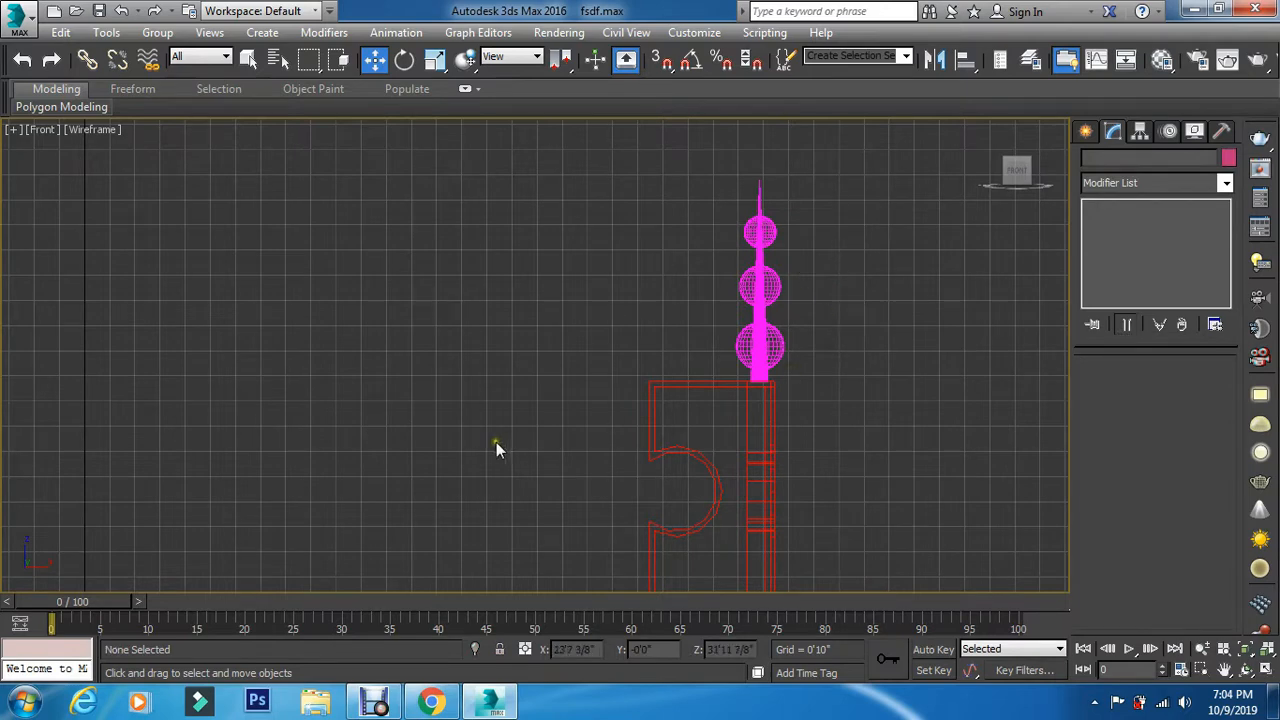
Restore the four-viewport layout and render the PhysCamera001 view to check the new spire.
key(alt+w)
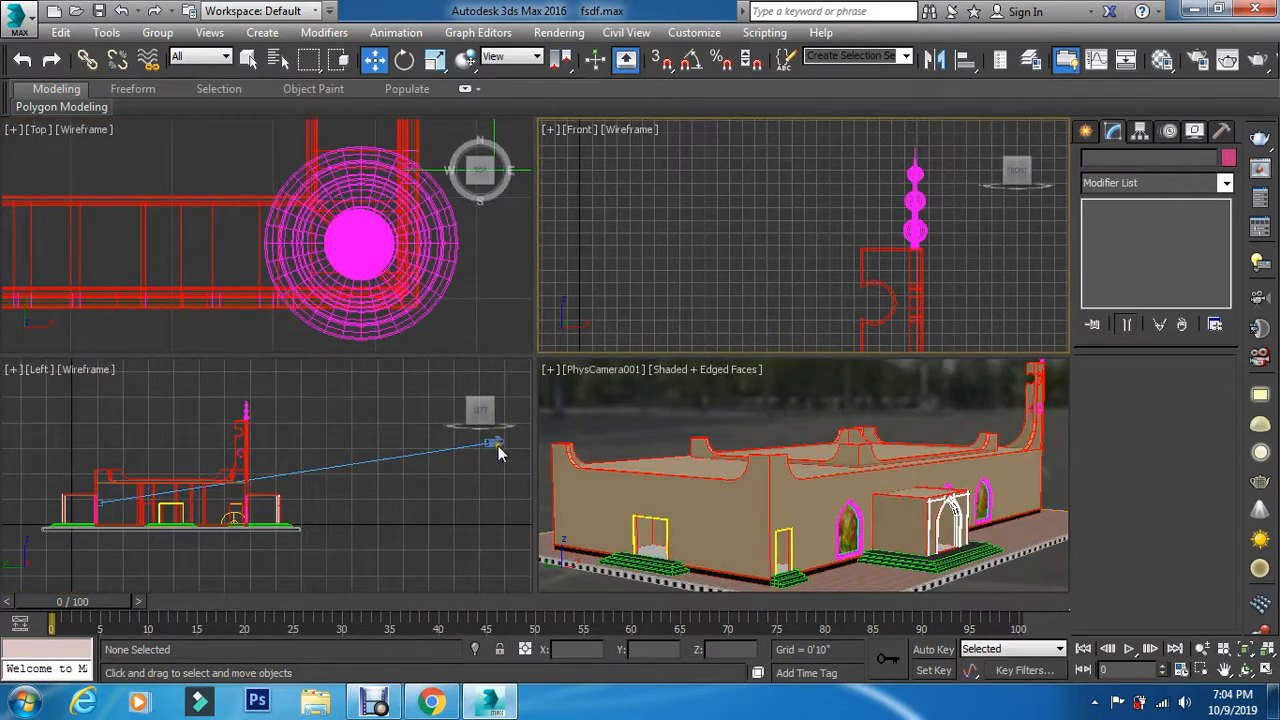
click(478, 292)
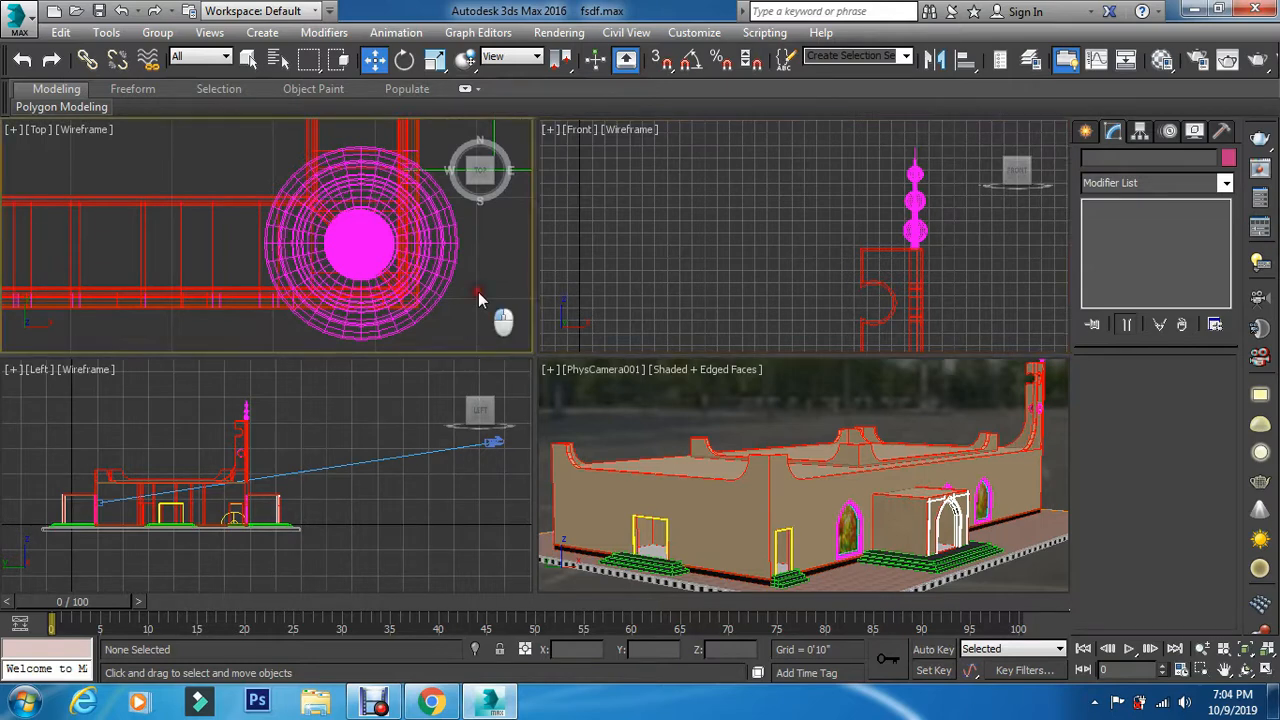
click(642, 431)
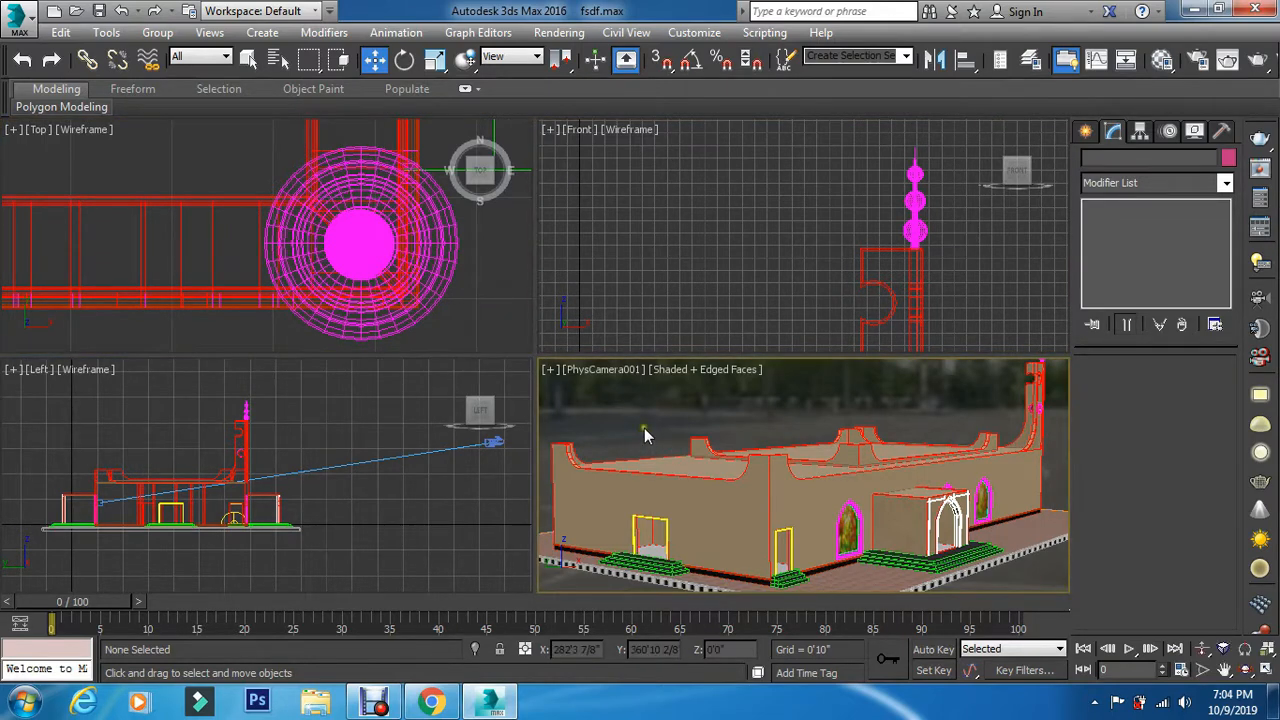
key(shift+q)
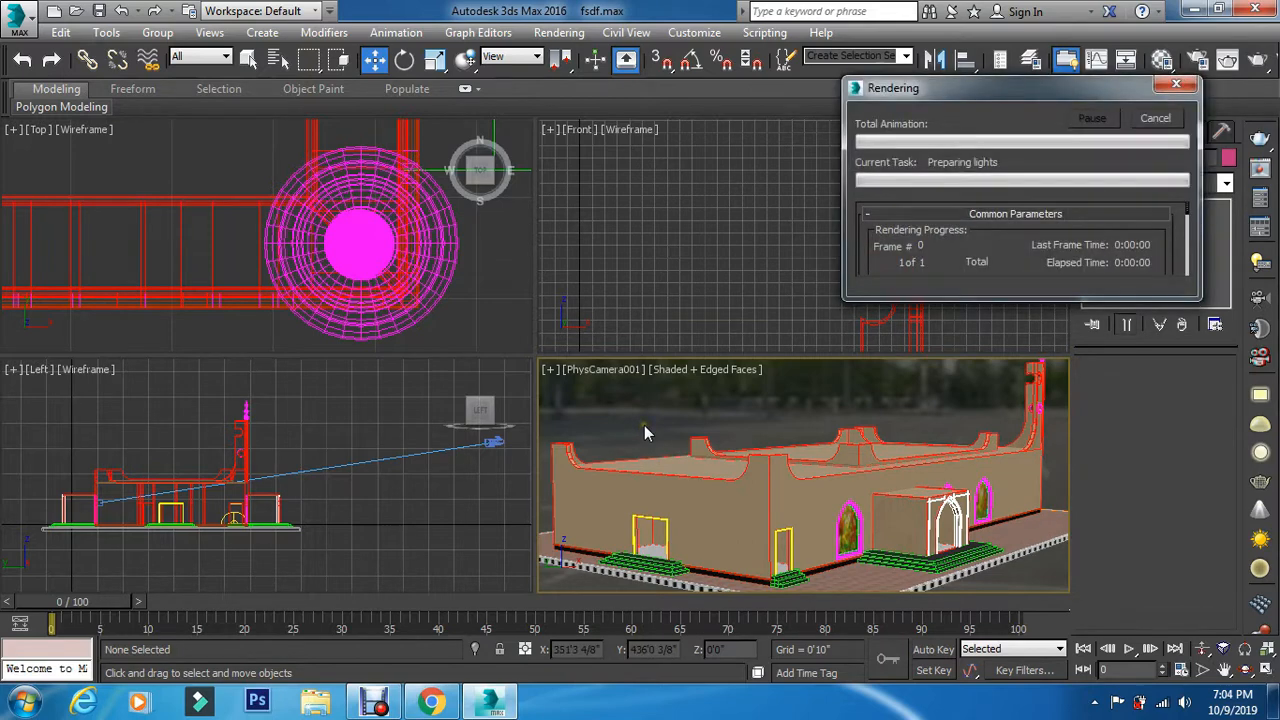